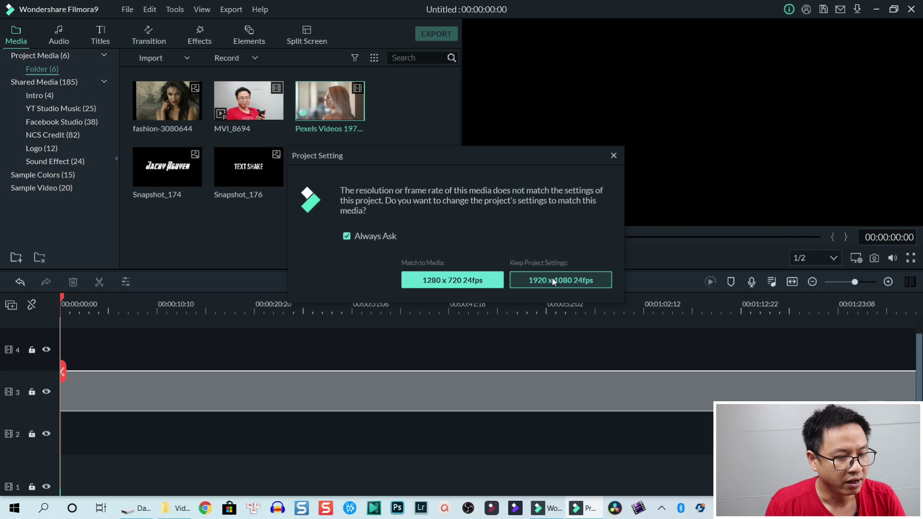
Keep the project settings at 1920 x 1080 24fps for the Pexels clip placed on track 3, and play its opening seconds.
click(540, 282)
click(161, 345)
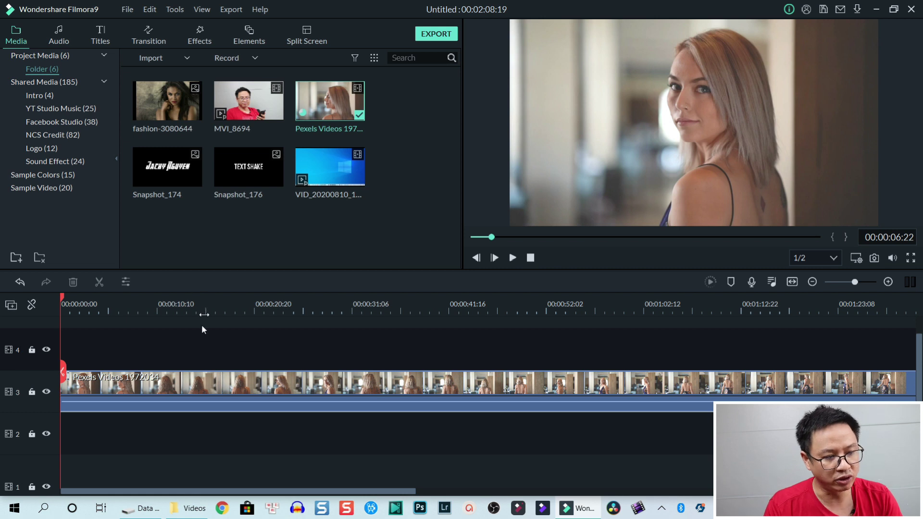
key(space)
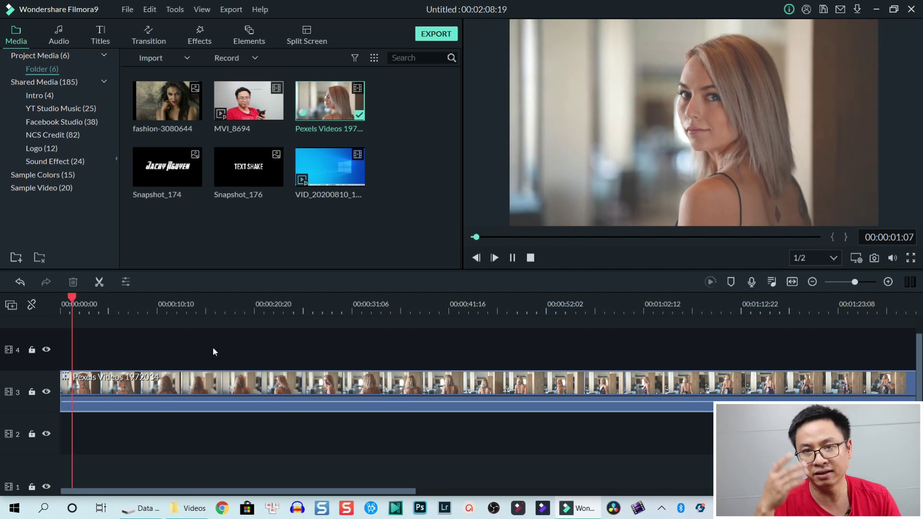
key(space)
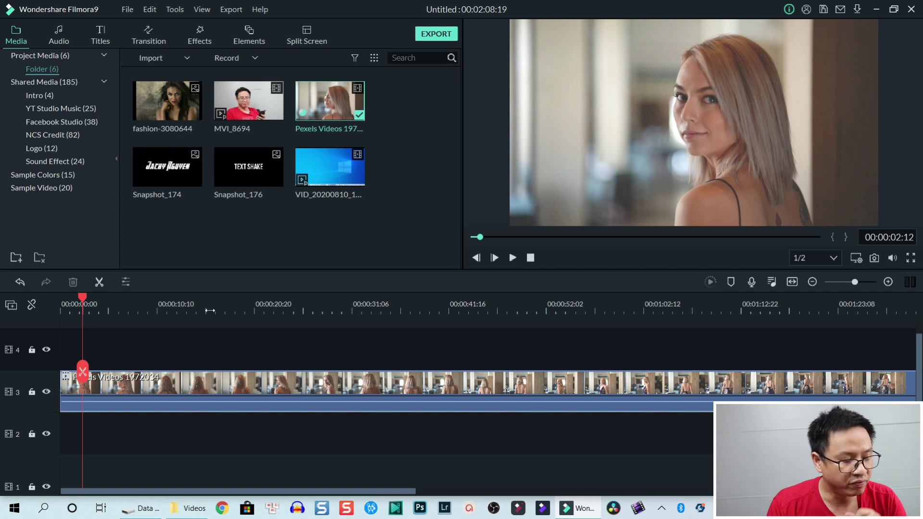
Find the Up-Down 2 effect among the included Shake filters and add it to track 4 above the Pexels clip, starting at the playhead.
click(198, 35)
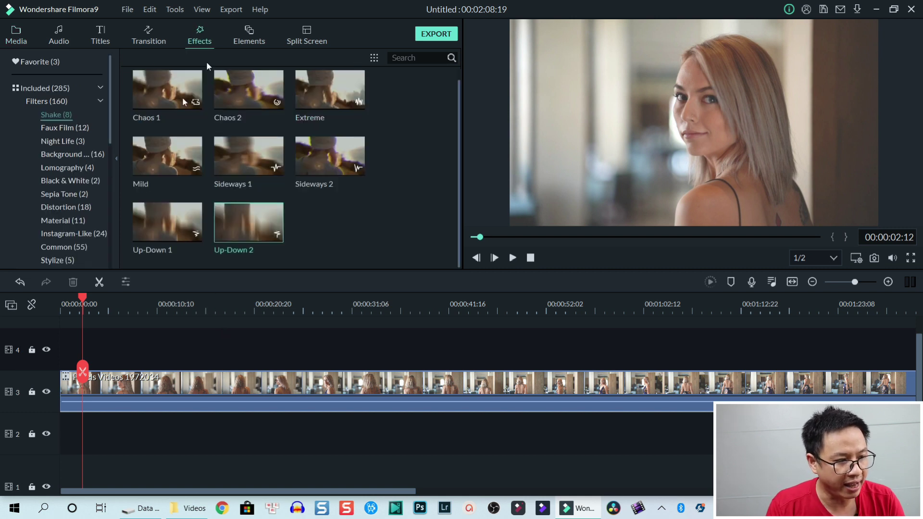
click(50, 90)
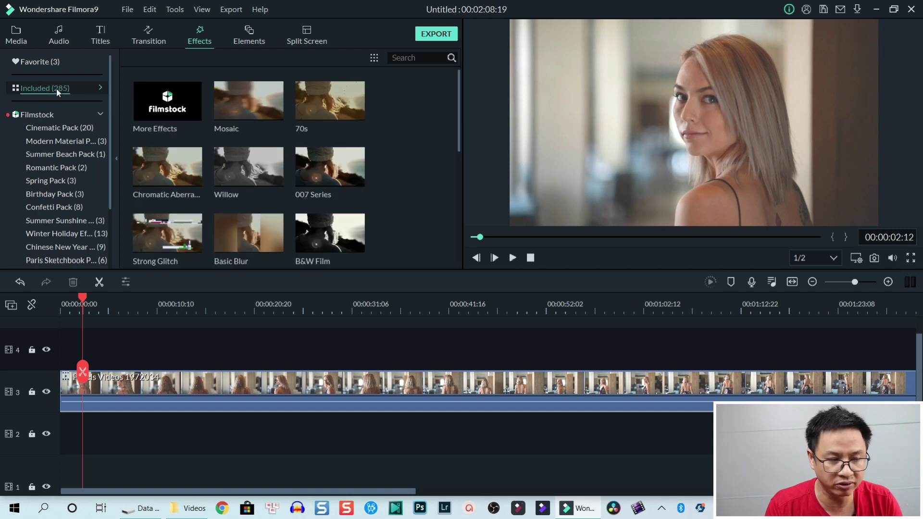
click(94, 89)
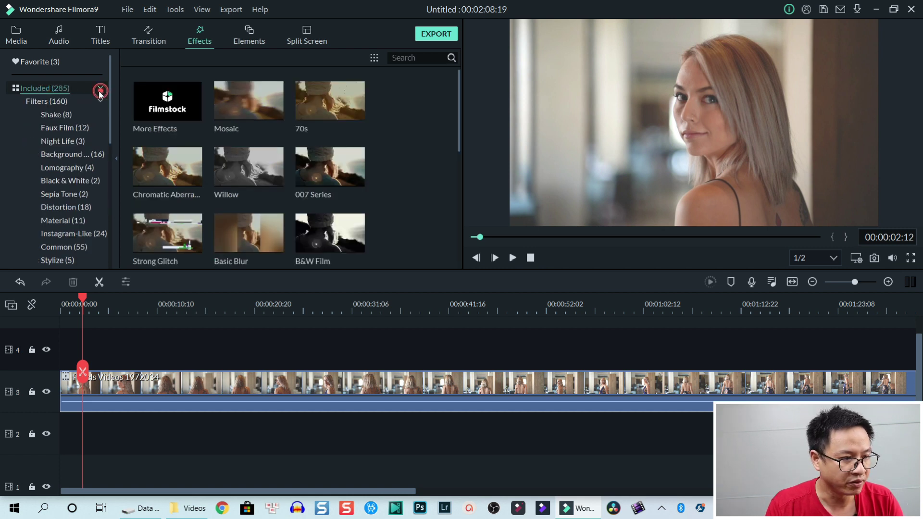
click(57, 100)
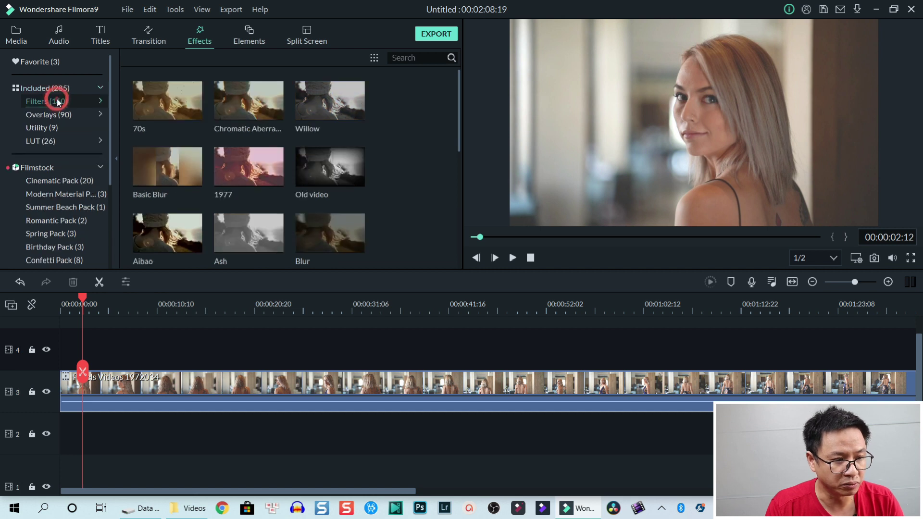
click(99, 98)
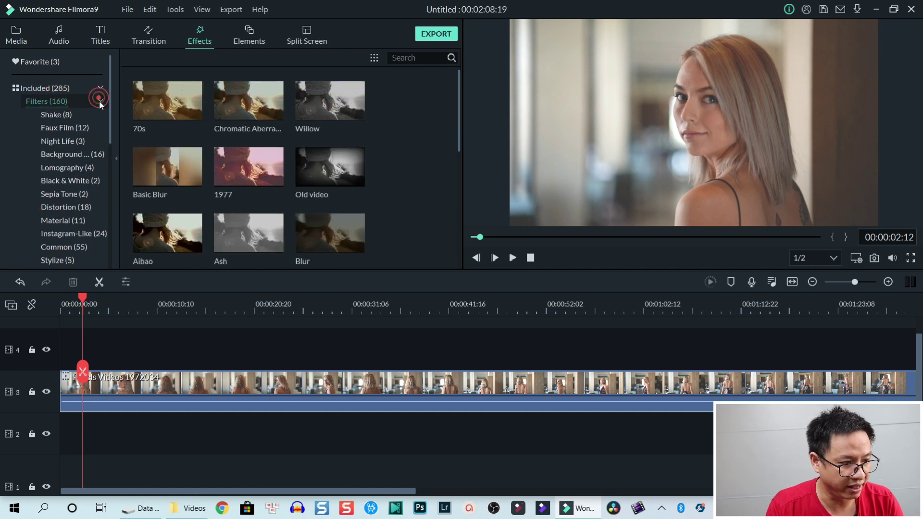
click(50, 115)
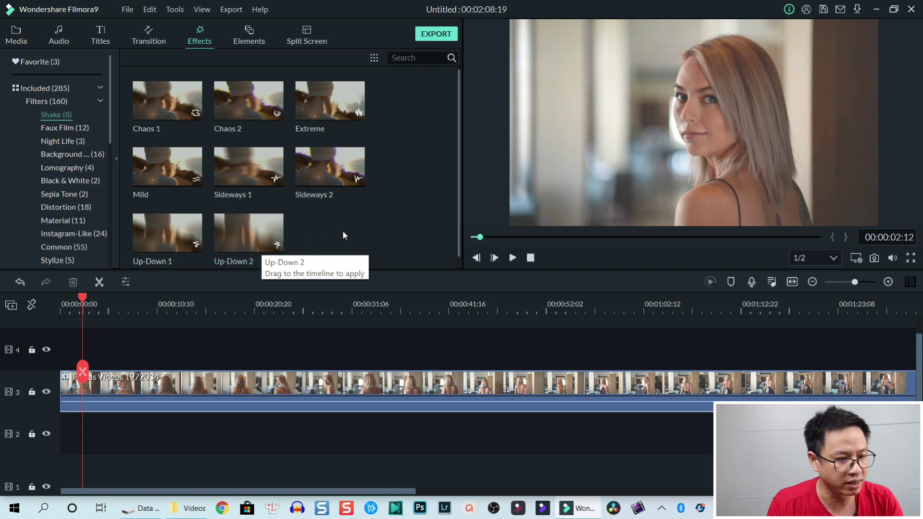
drag(253, 249, 88, 349)
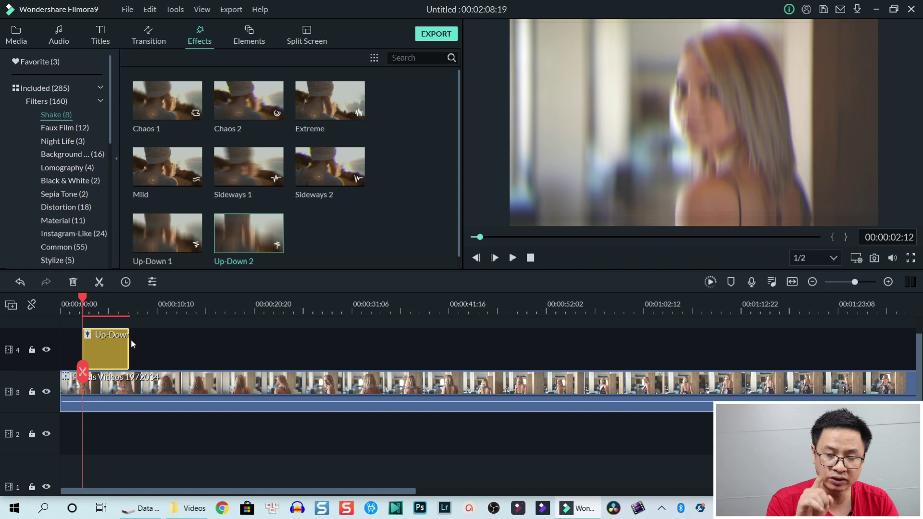
Play back the Up-Down 2 shake from about one second into the clip, and slightly shorten the effect's end.
click(70, 314)
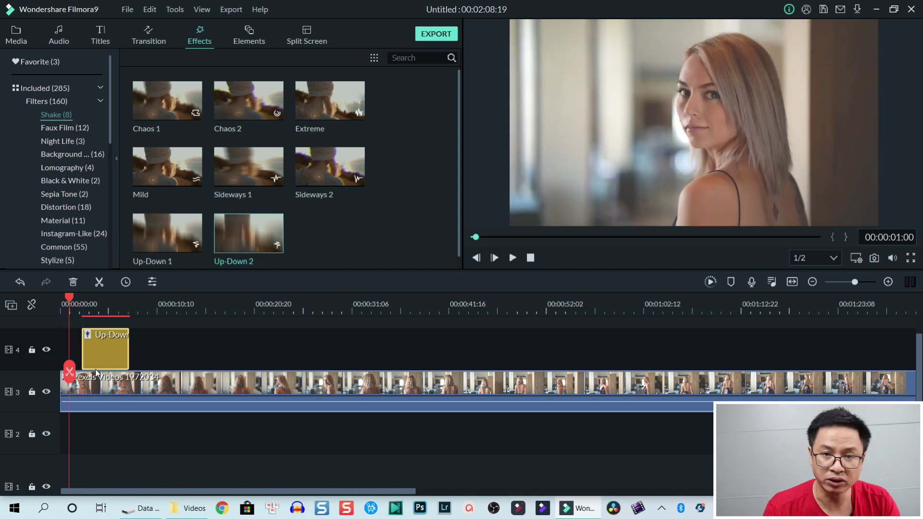
key(space)
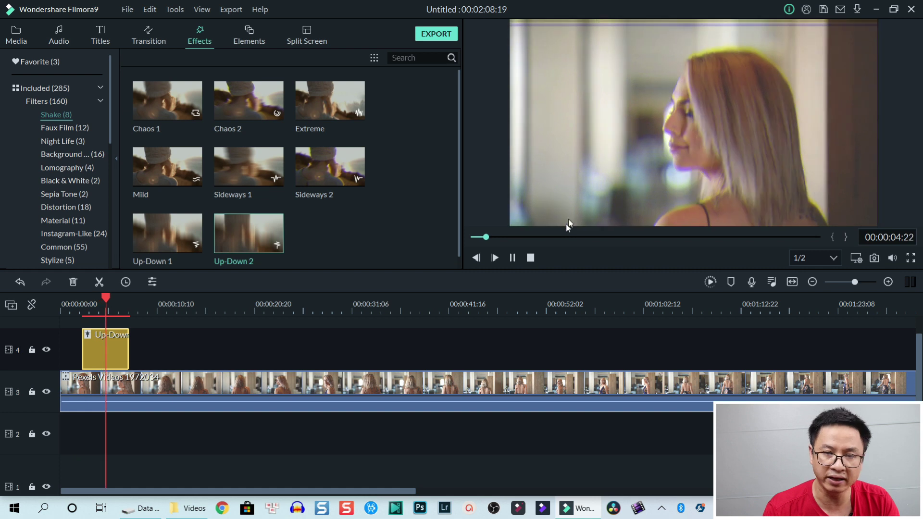
key(space)
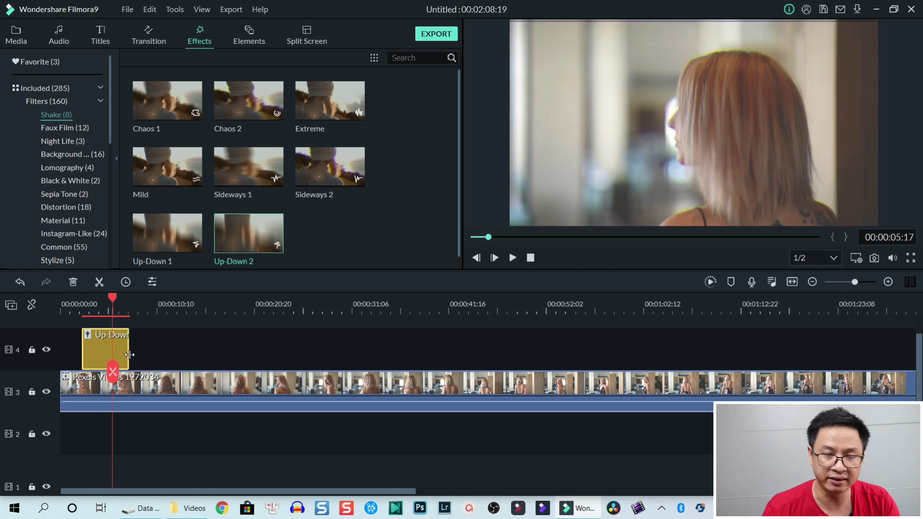
mouse_move(129, 354)
mouse_down()
mouse_move(673, 354)
mouse_move(104, 358)
mouse_move(128, 356)
mouse_up()
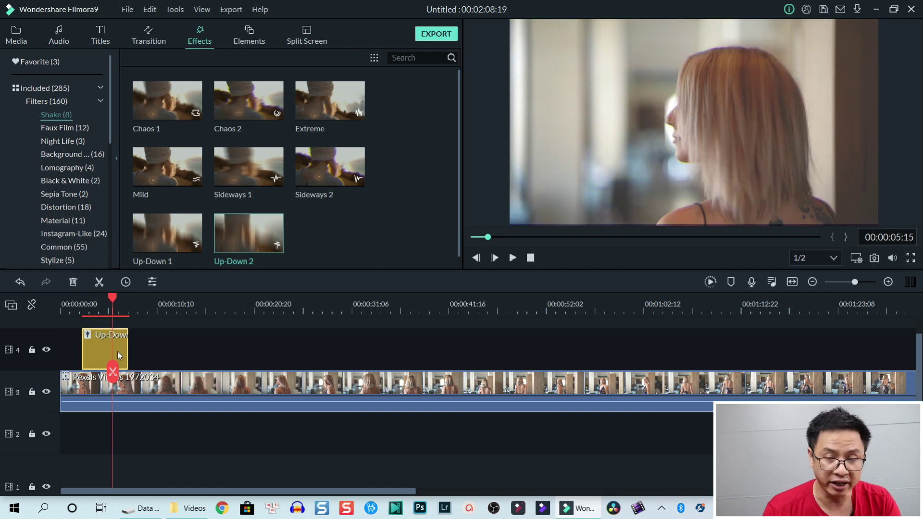
Turn off RGB Separate for the Up-Down 2 effect and preview the shake without the colour split.
double_click(93, 343)
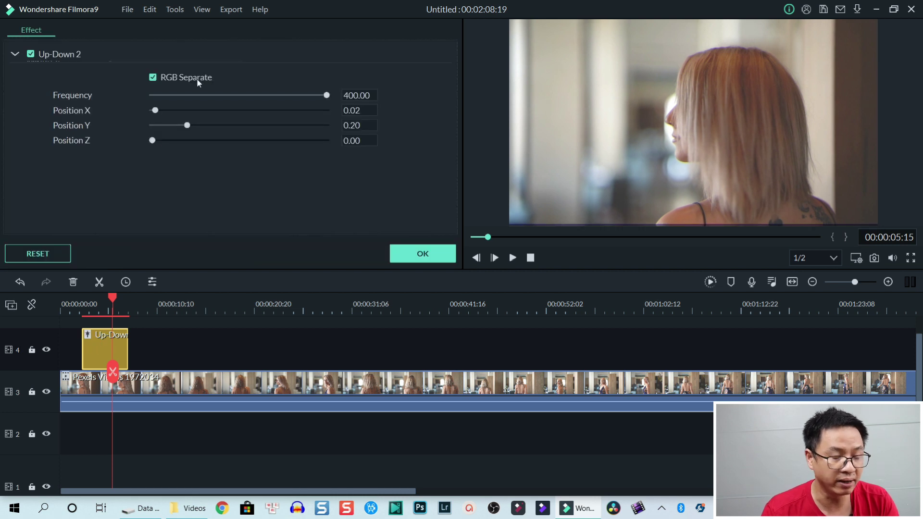
click(153, 78)
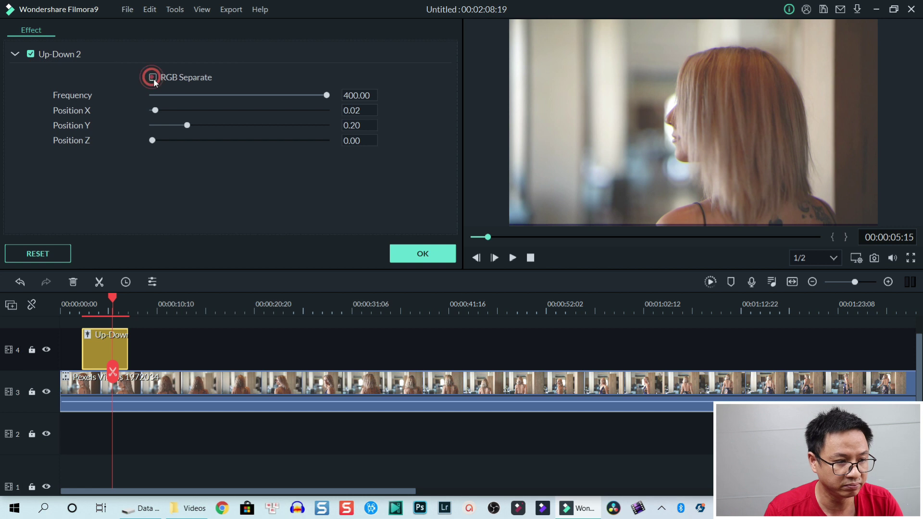
click(80, 311)
key(space)
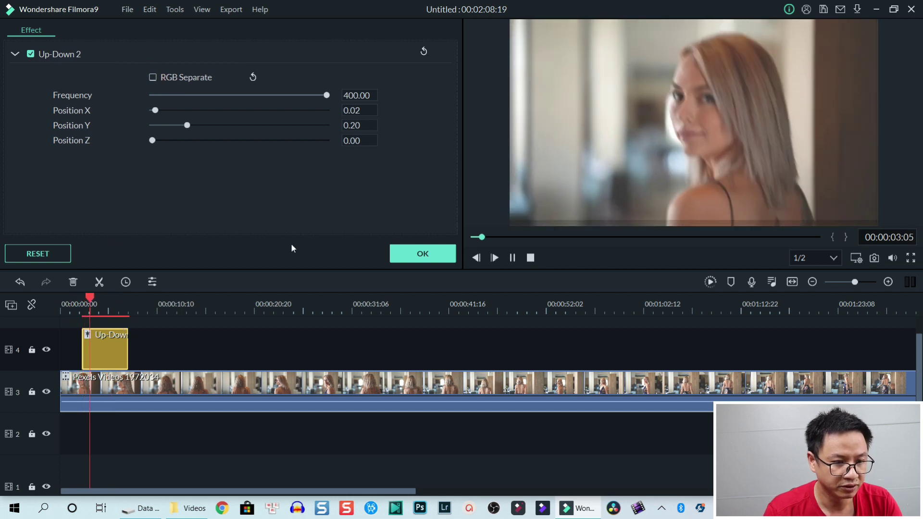
key(space)
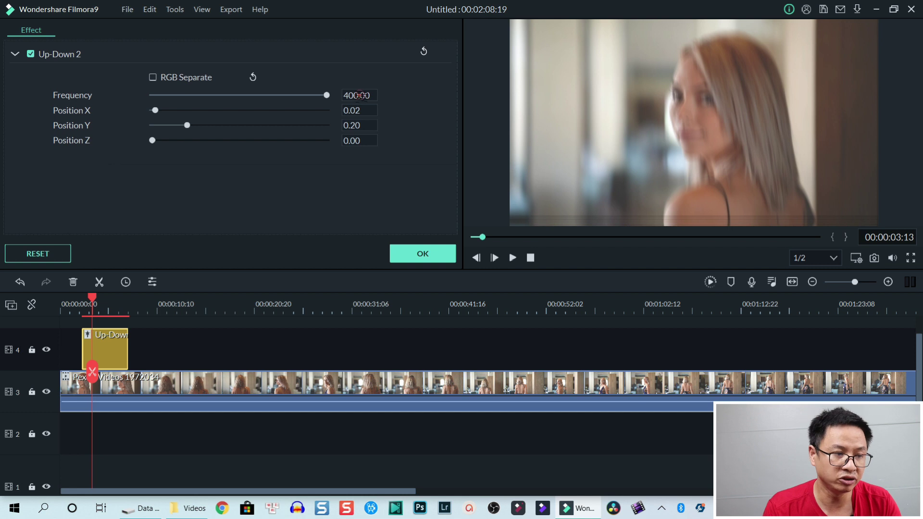
Set the Up-Down 2 effect's Frequency to 200 and play back the shake.
double_click(361, 95)
text(200)
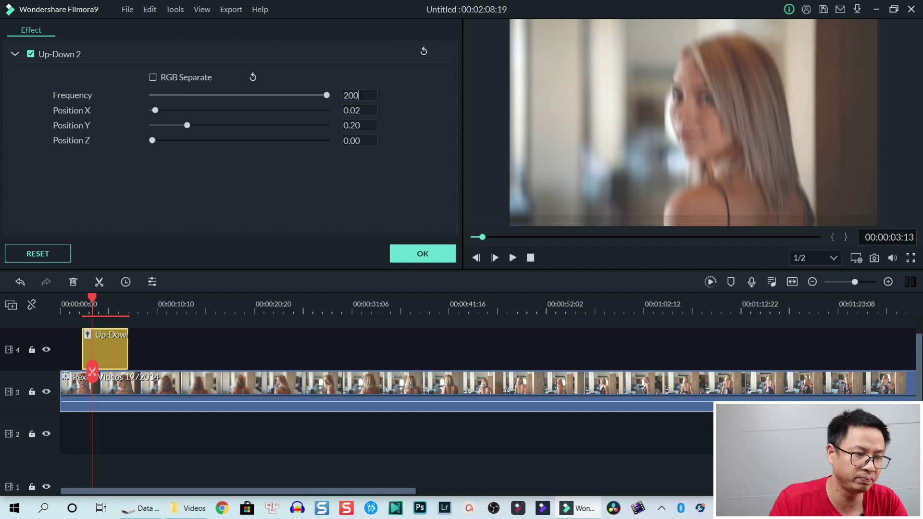
click(292, 194)
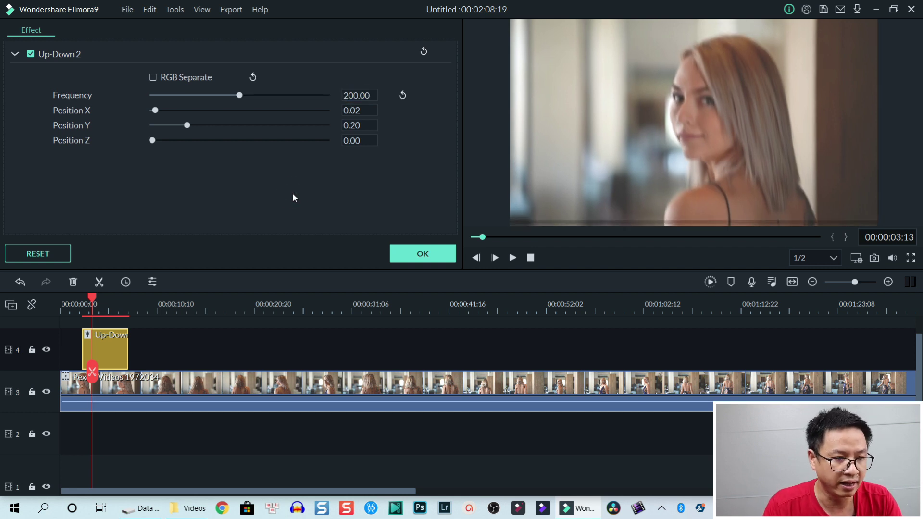
click(72, 308)
key(space)
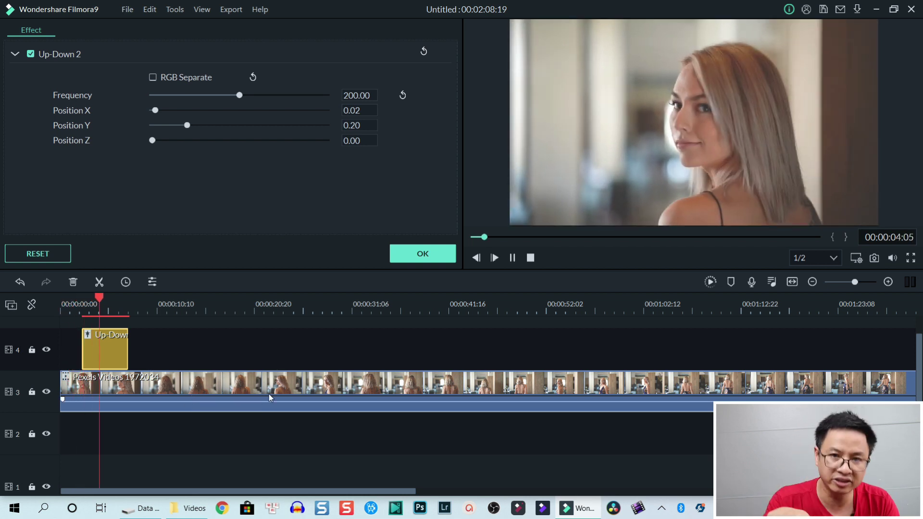
key(space)
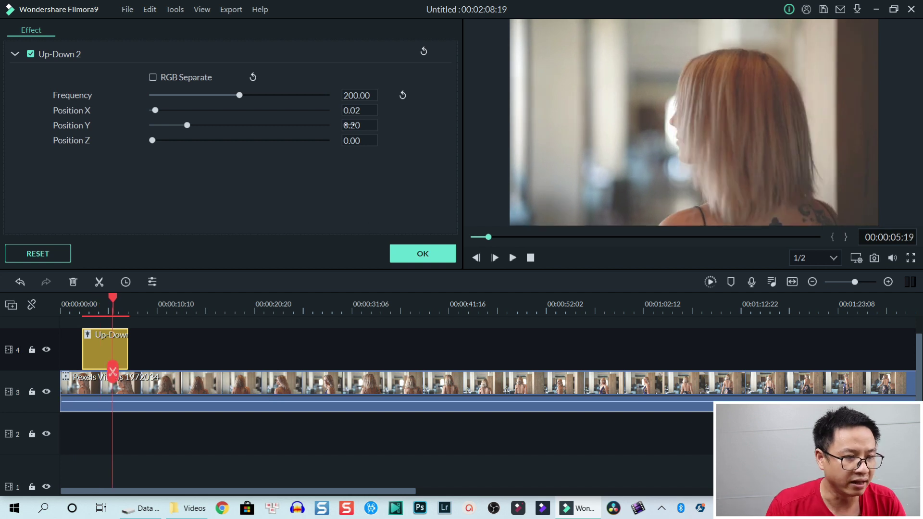
Set the Up-Down 2 effect's Frequency to 400 with RGB Separate enabled, accept the settings, and delete the effect from track 4.
double_click(357, 96)
text(400)
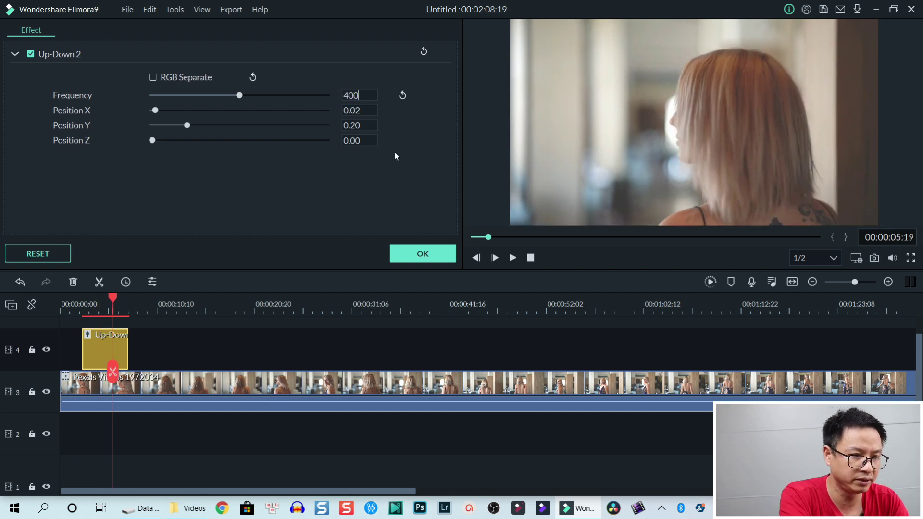
click(154, 76)
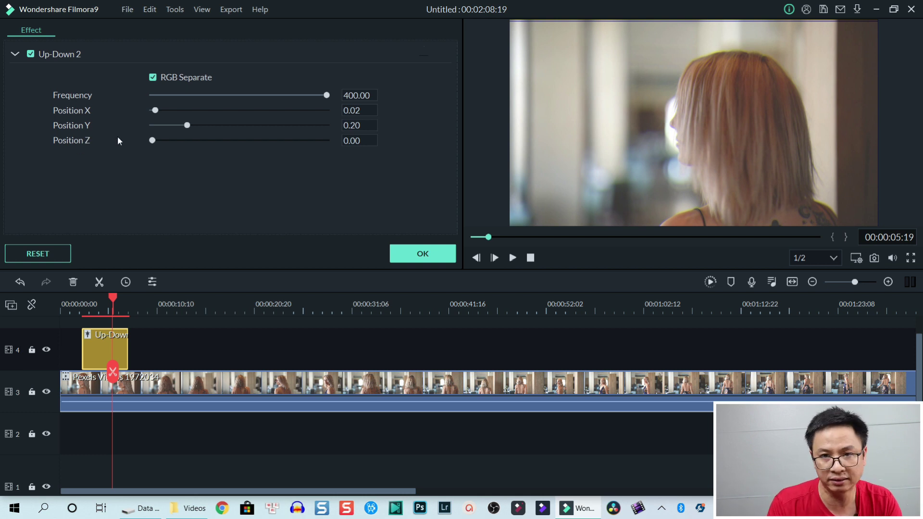
click(394, 253)
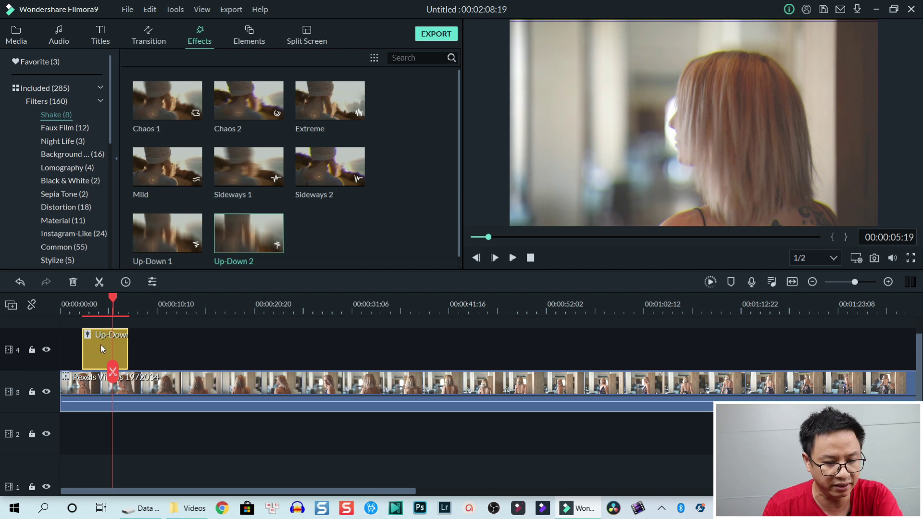
key(Delete)
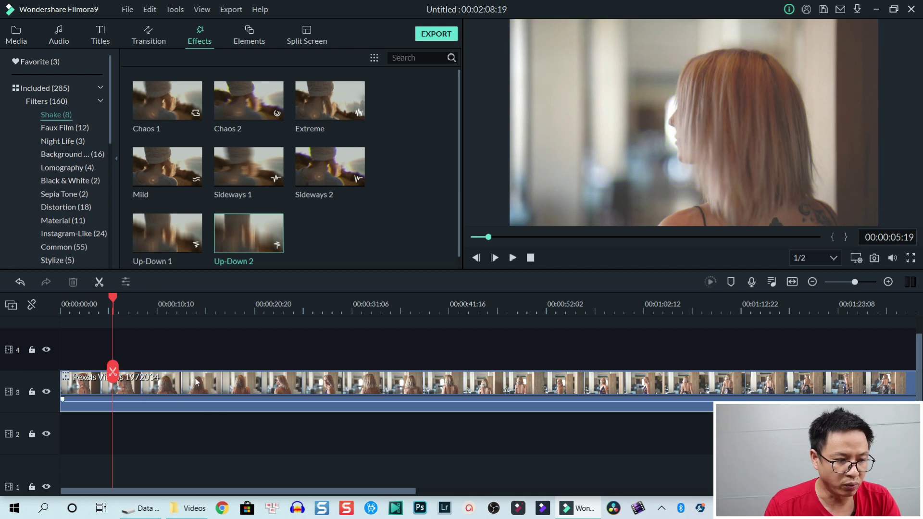
Add the MVI_8694 video from the project media to the start of track 2, below the Pexels clip.
click(156, 398)
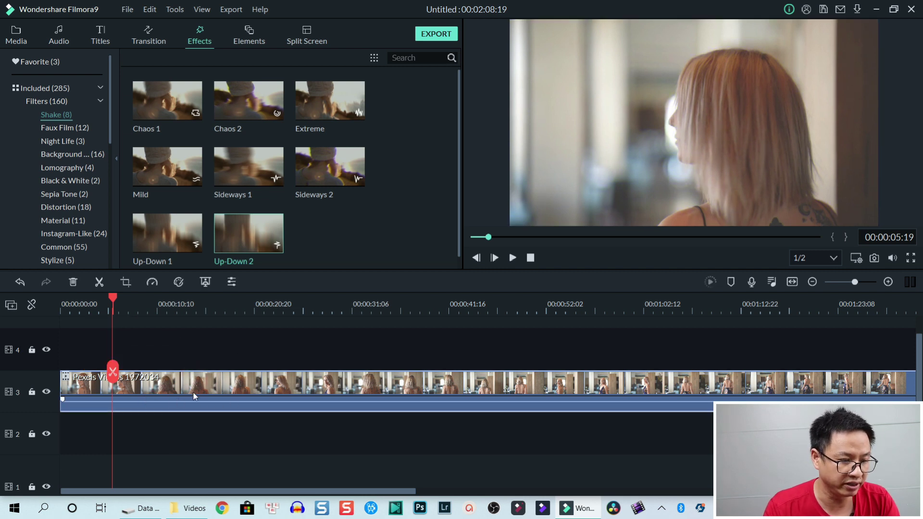
click(16, 34)
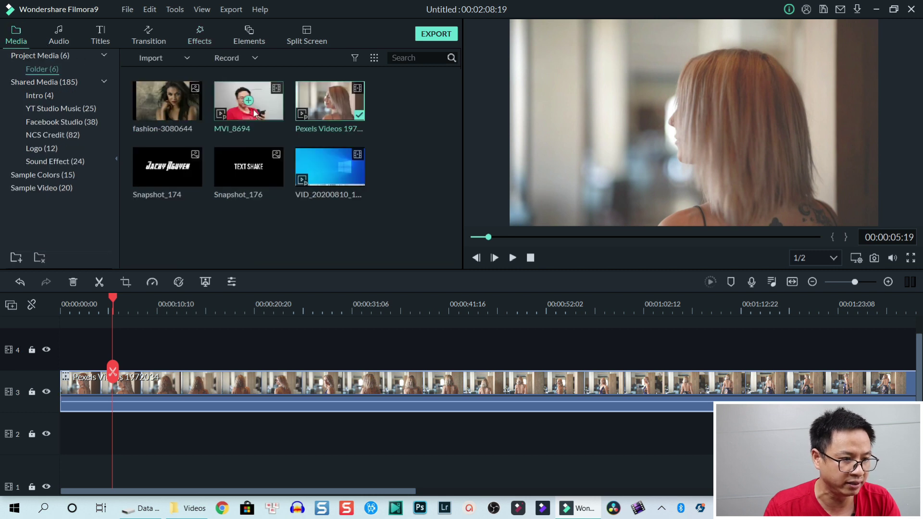
drag(200, 346, 57, 439)
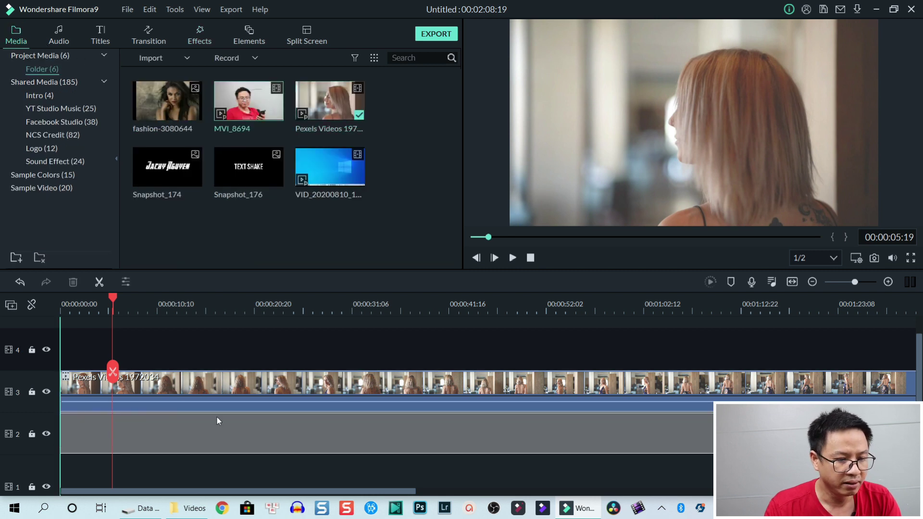
drag(216, 421, 226, 417)
click(235, 394)
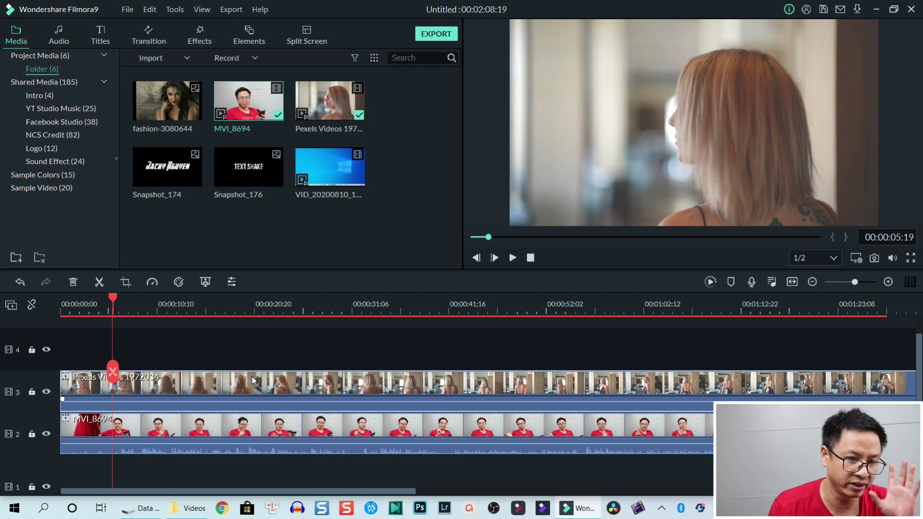
Shrink the Pexels clip to a small picture-in-picture left of the man's face in MVI_8694, and accept the change.
double_click(252, 376)
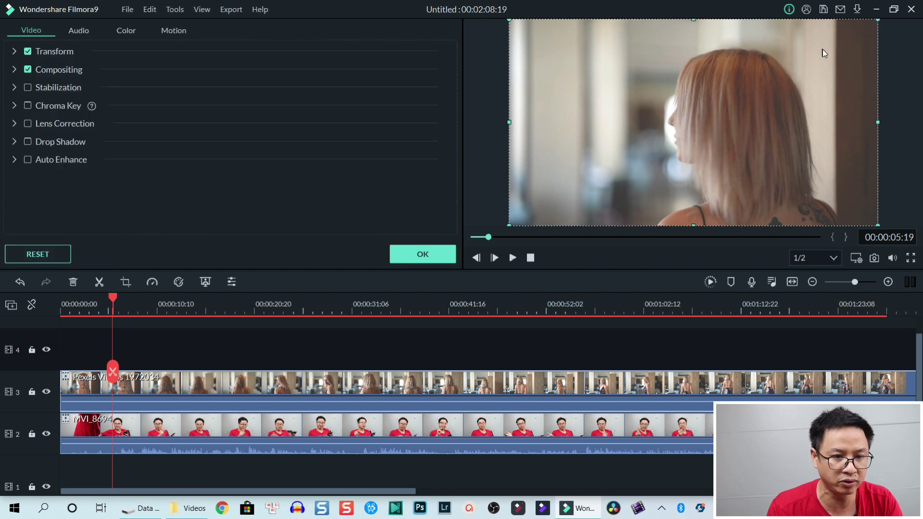
drag(877, 20, 634, 126)
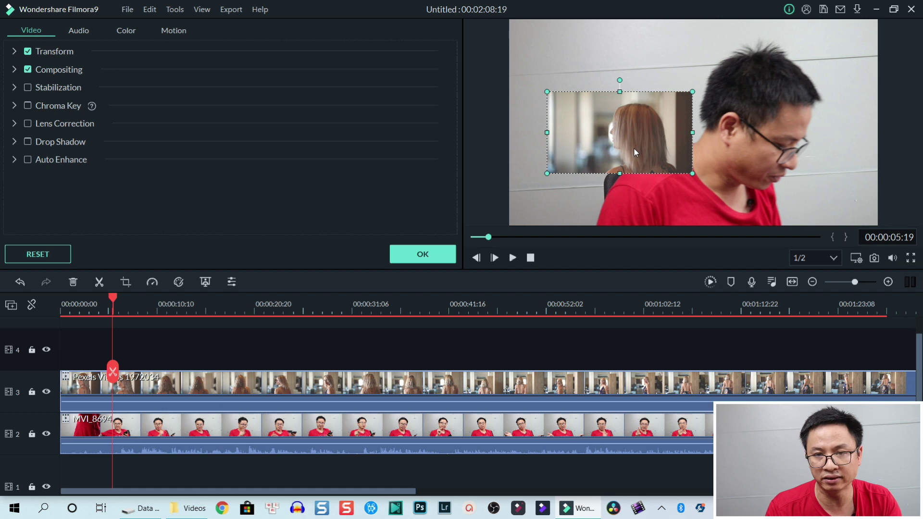
click(421, 254)
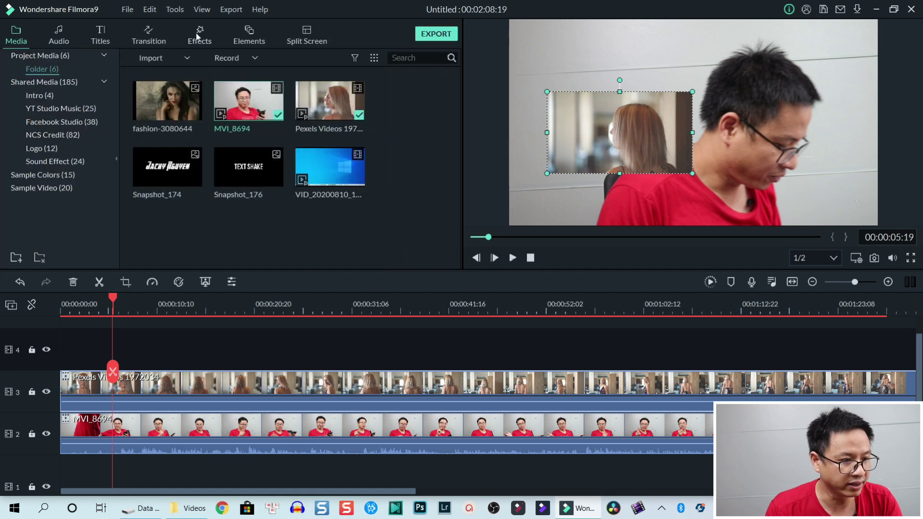
Apply the Sideways 1 shake effect directly to the Pexels clip on track 3.
click(197, 34)
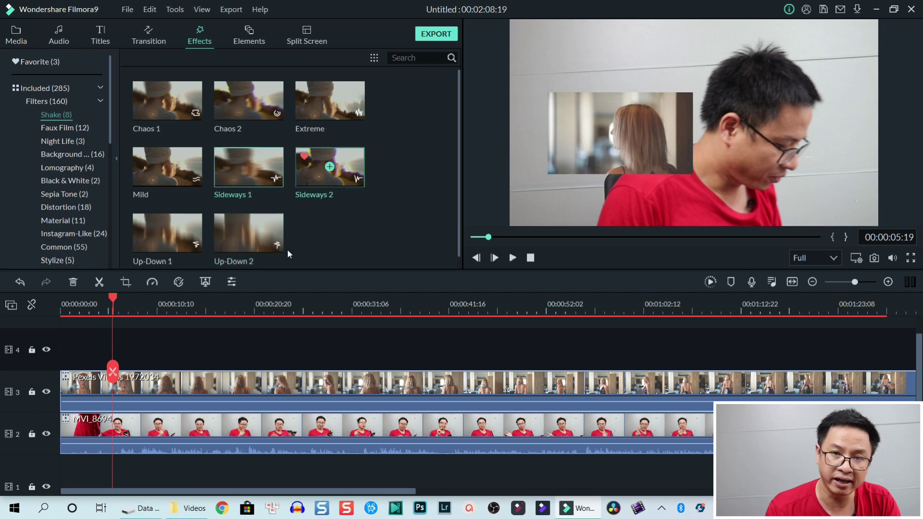
click(280, 189)
drag(269, 179, 155, 382)
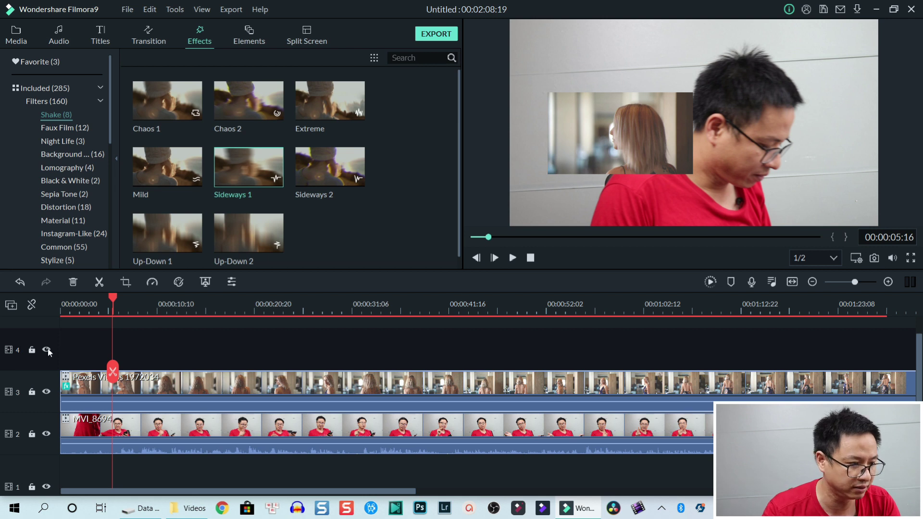
Play the project from its start to preview the shake effect on the picture-in-picture Pexels clip, and pause playback.
click(62, 315)
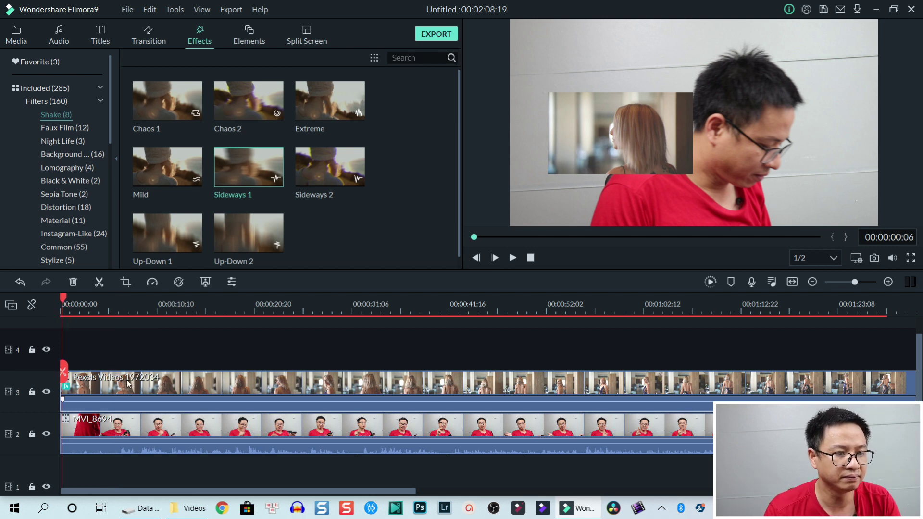
key(space)
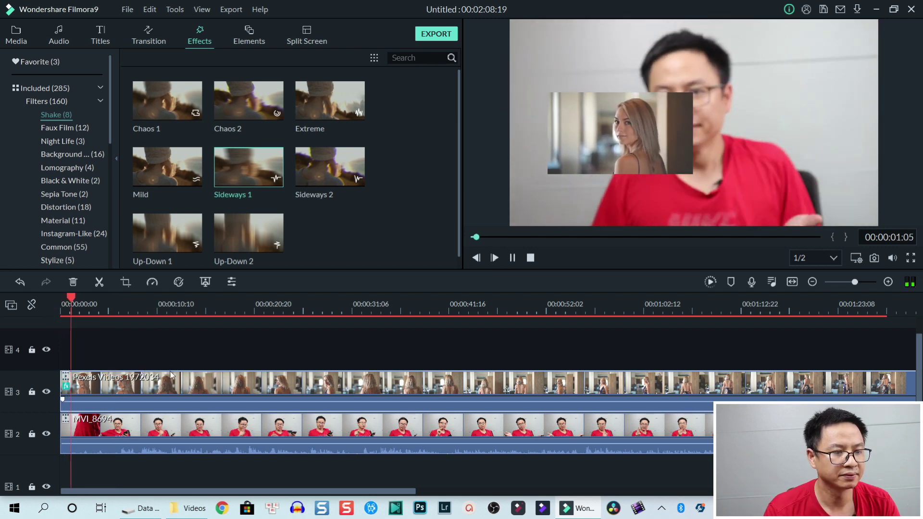
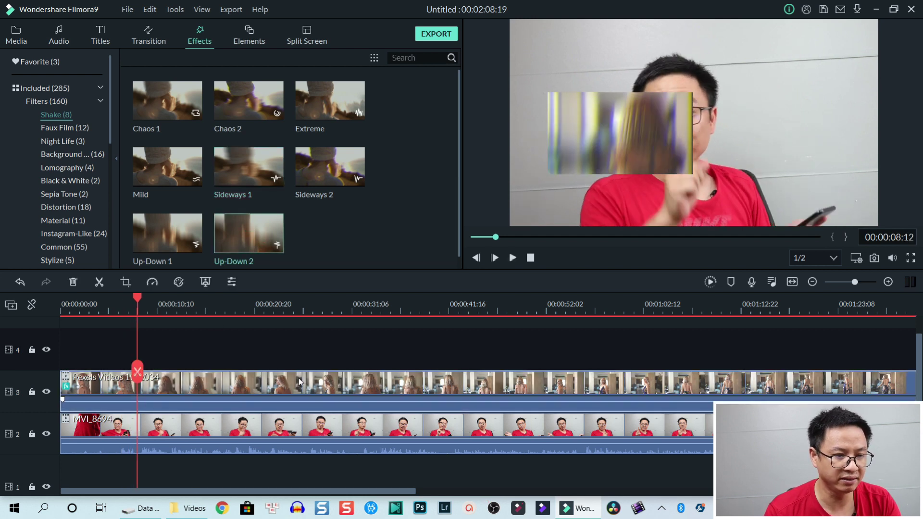
key(space)
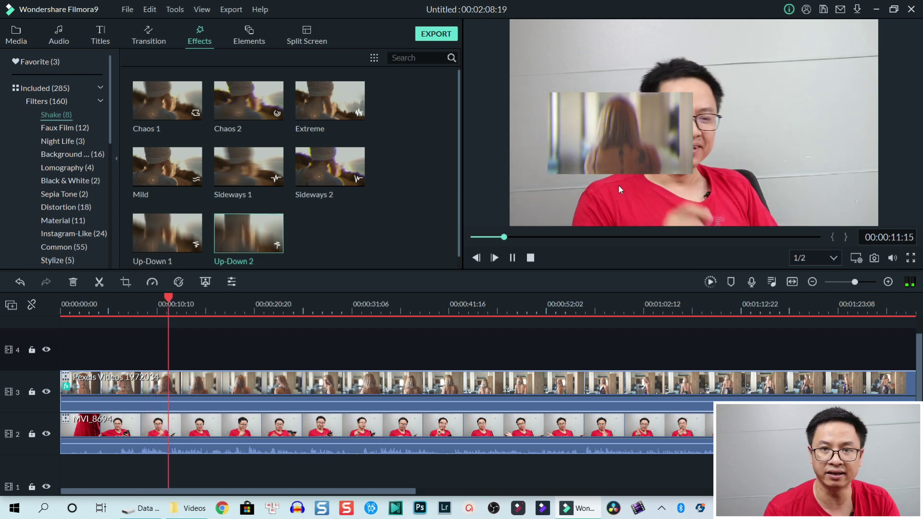
click(512, 257)
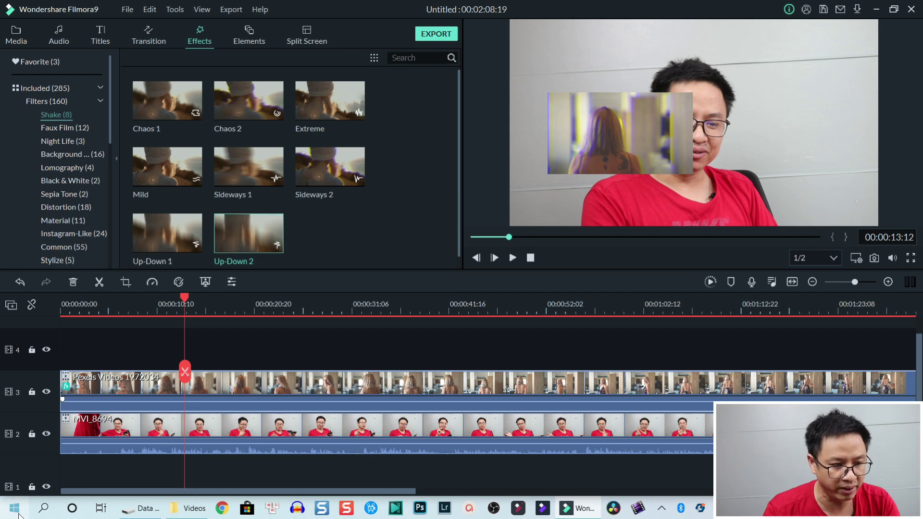
Add the Sideways 2 effect to track 4 from about 13 seconds and play across its start to preview it on both clips.
drag(336, 178, 227, 344)
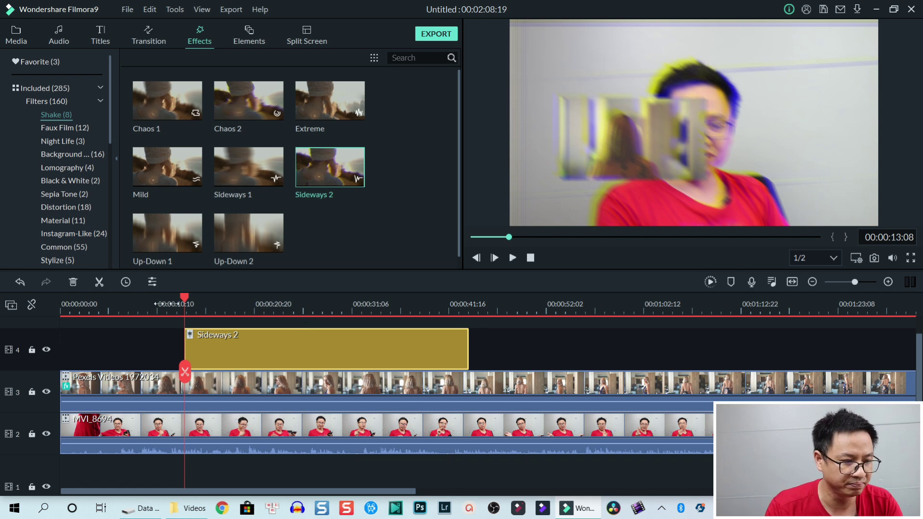
click(173, 310)
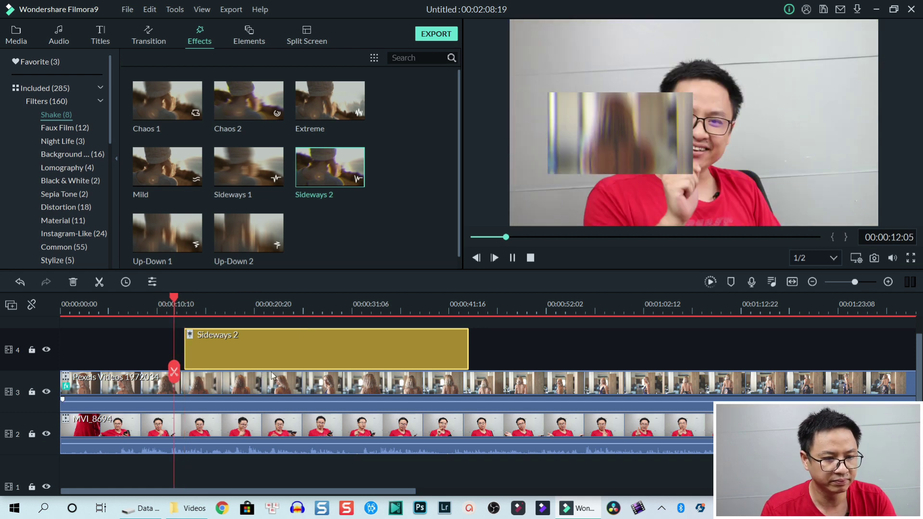
key(space)
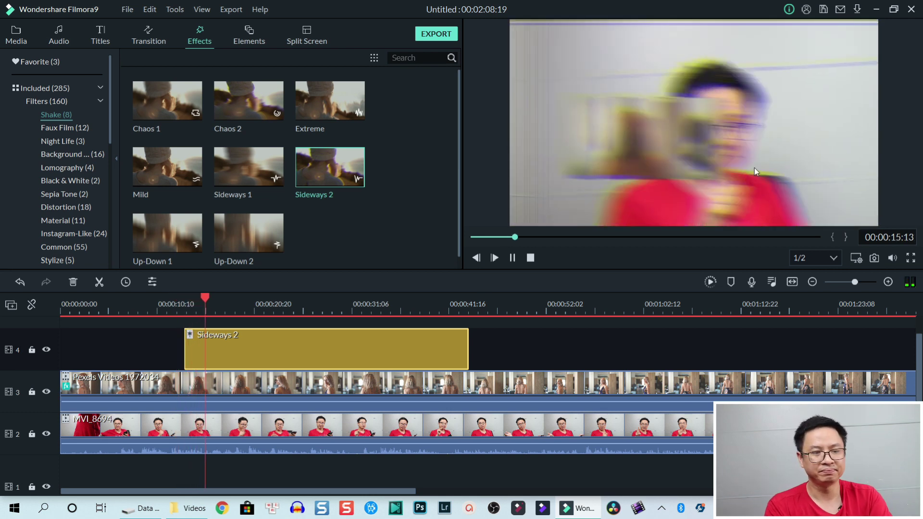
key(space)
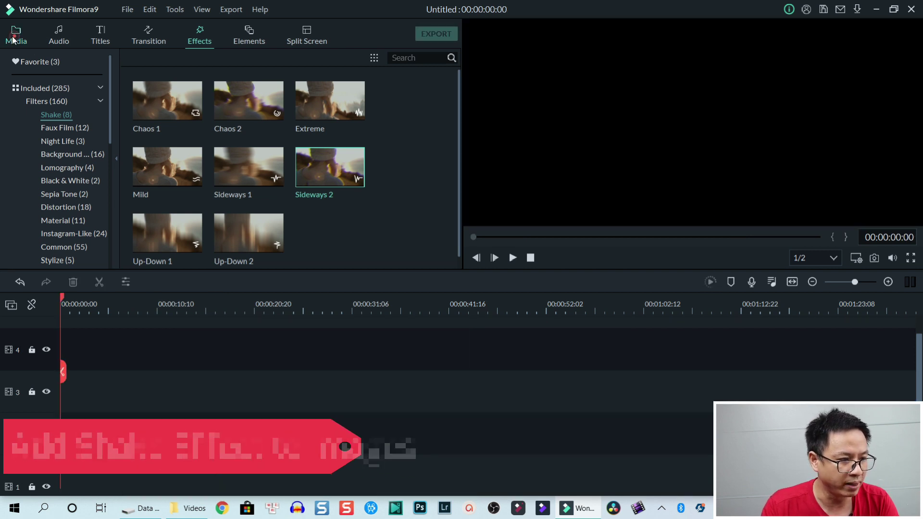
Add the fashion-3080644 image from the project media to the start of track 3.
click(13, 39)
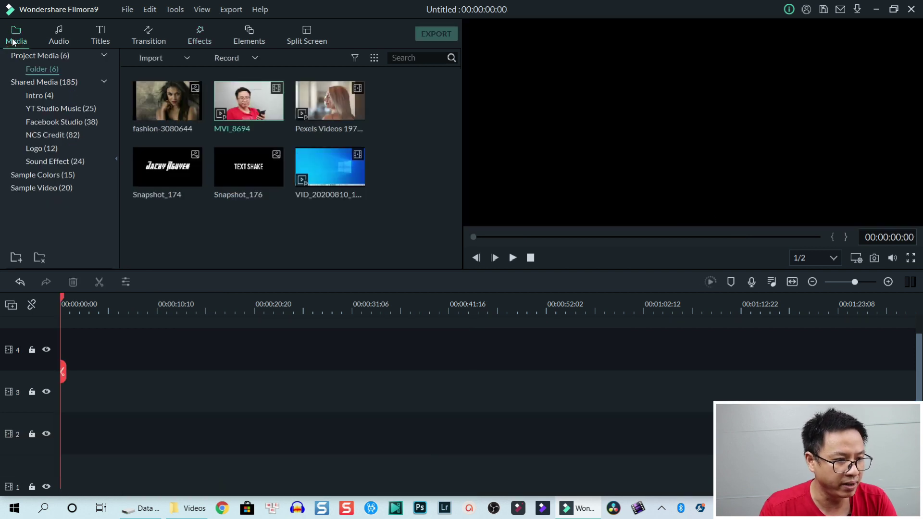
click(182, 117)
drag(182, 117, 146, 406)
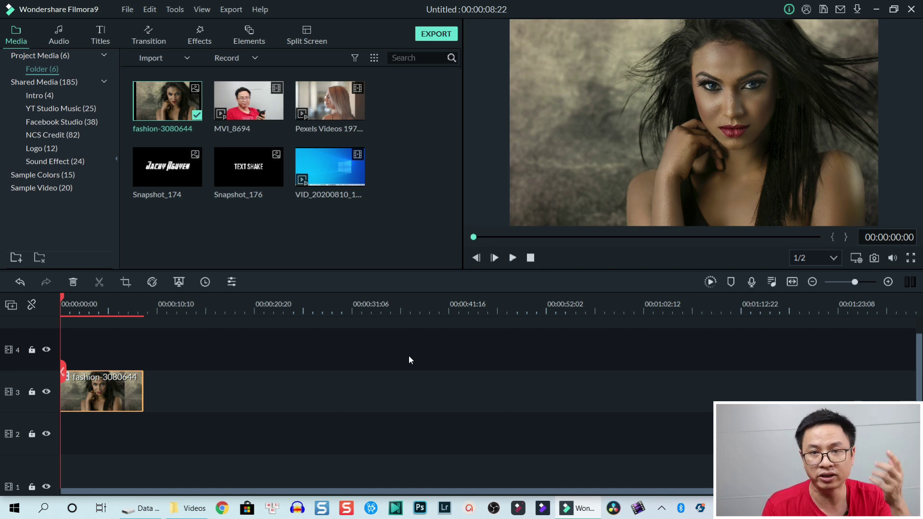
Place the Sideways 1 shake effect at the start of track 4 above the fashion image and preview it.
click(192, 45)
drag(233, 179, 67, 342)
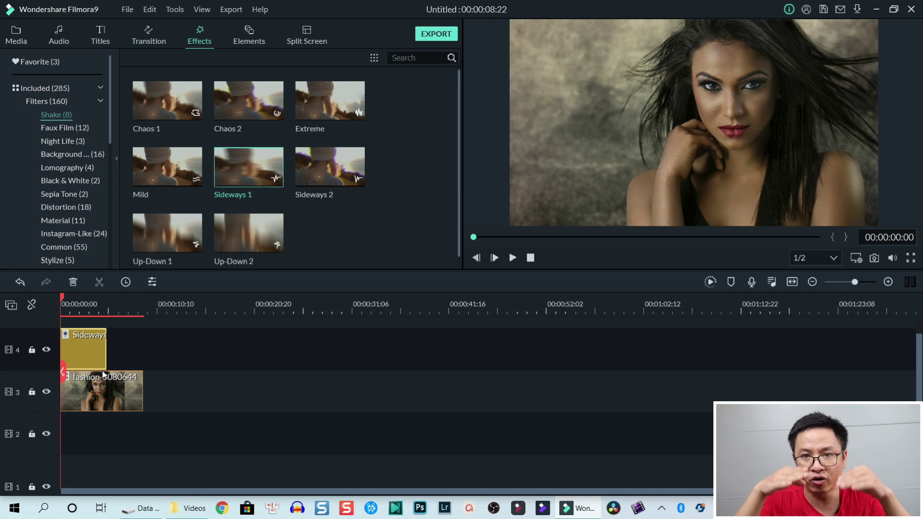
key(space)
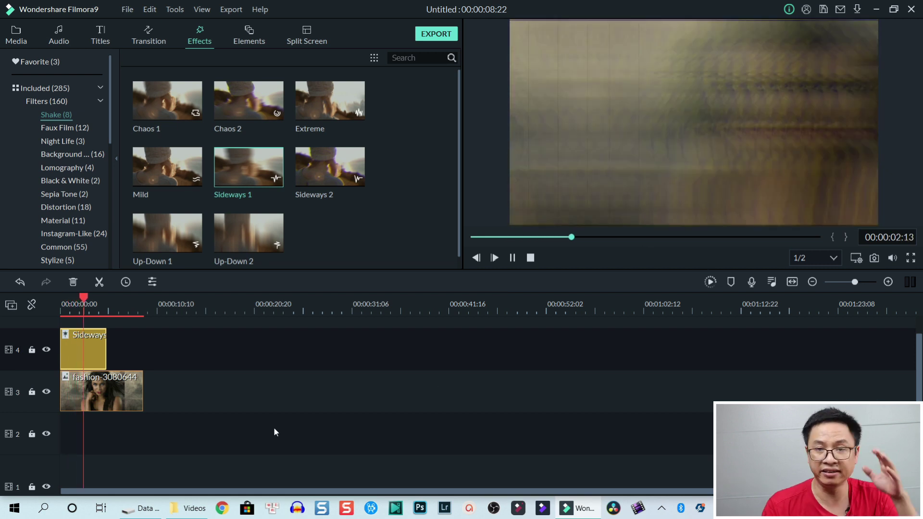
key(space)
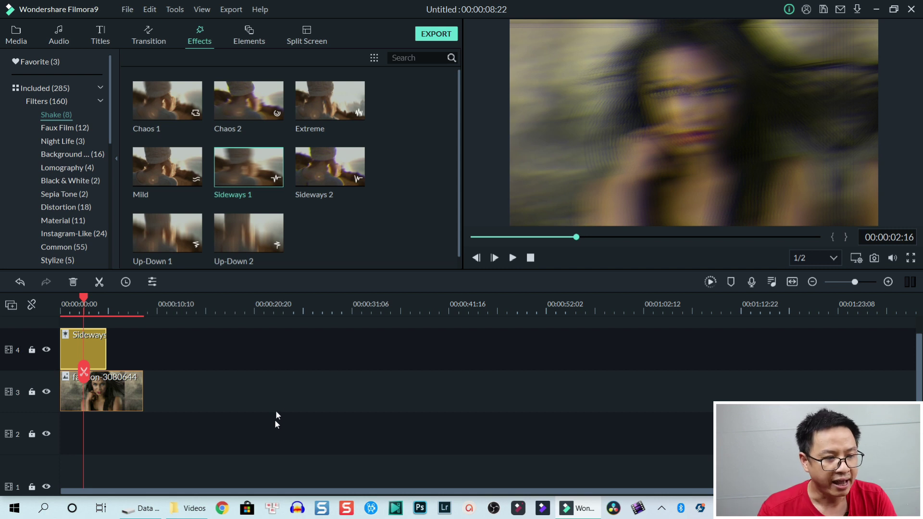
Split the fashion image at 00:00:06:07 and extend its second part to end at about 17 seconds.
click(119, 309)
click(126, 391)
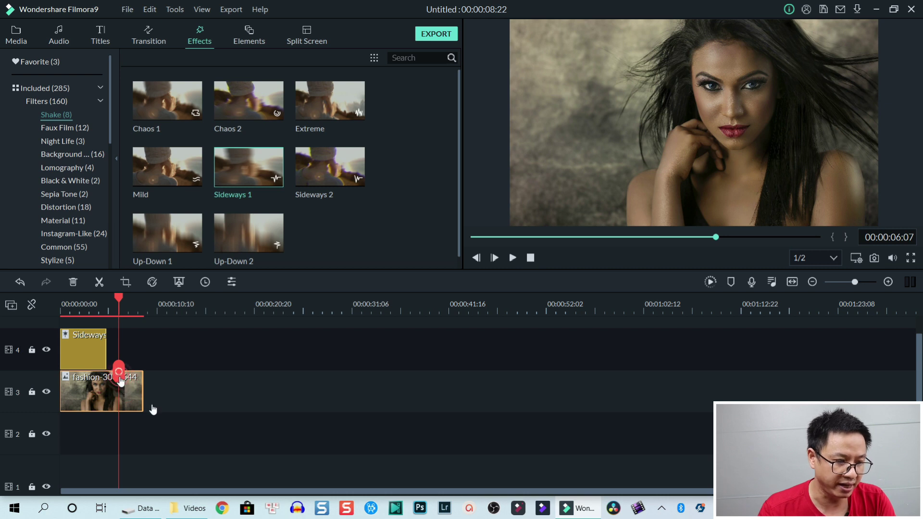
key(ctrl+b)
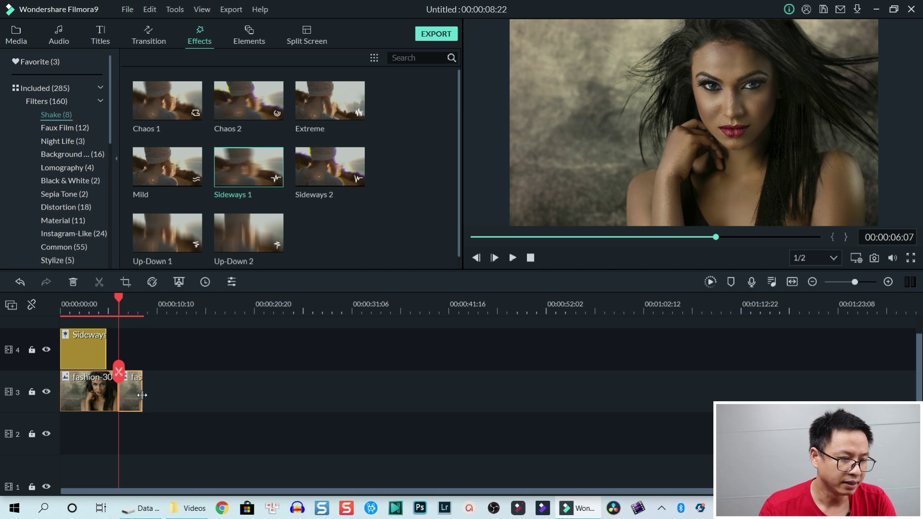
drag(142, 394, 222, 387)
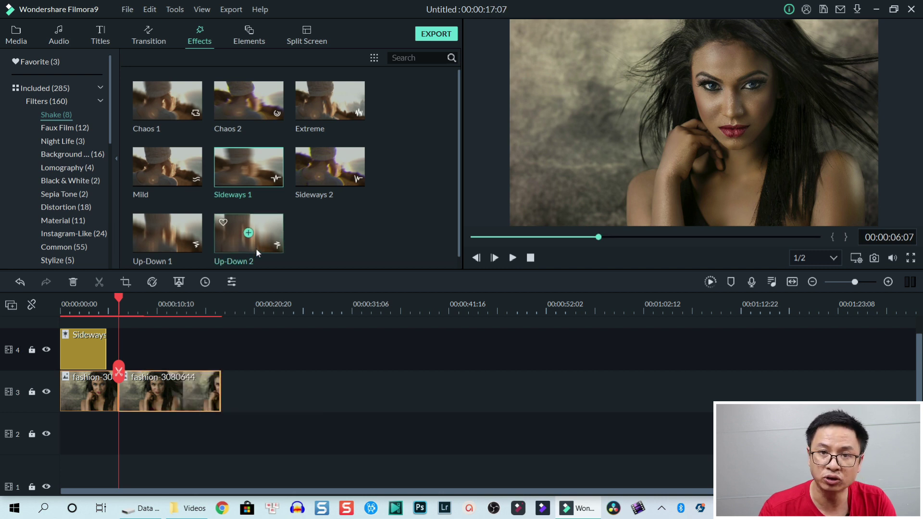
Apply the Up-Down 2 shake effect directly to the second fashion image part and preview it from just before the split.
drag(256, 248, 158, 385)
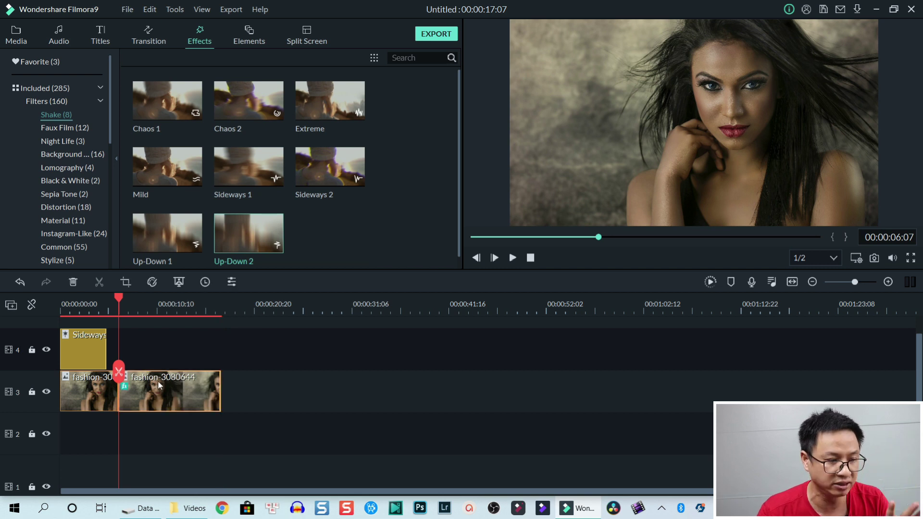
click(109, 309)
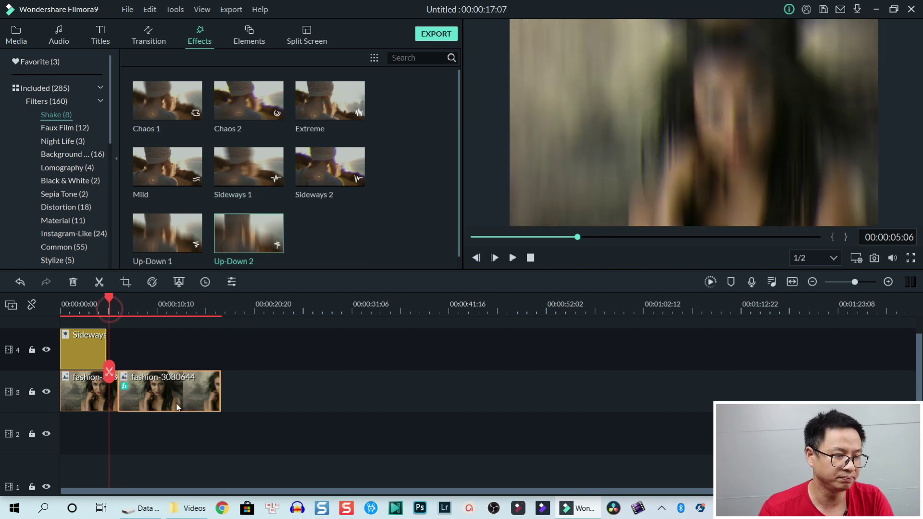
key(space)
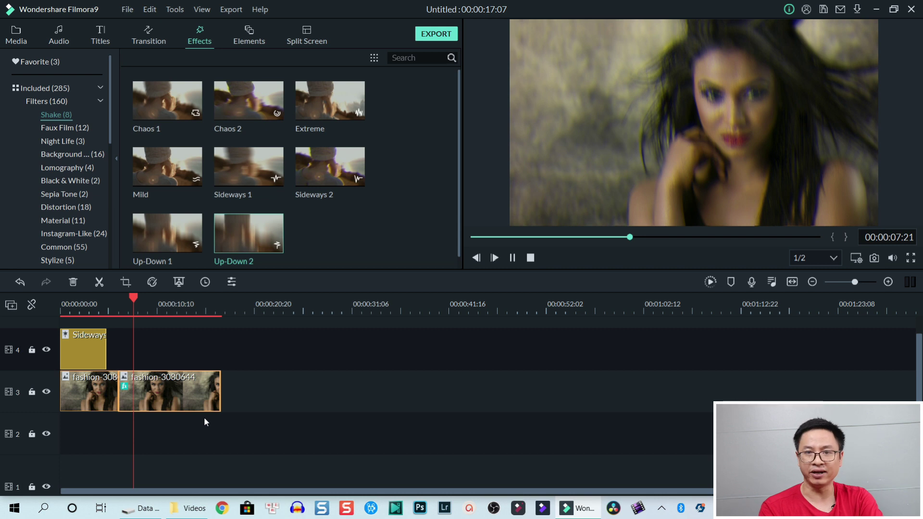
key(space)
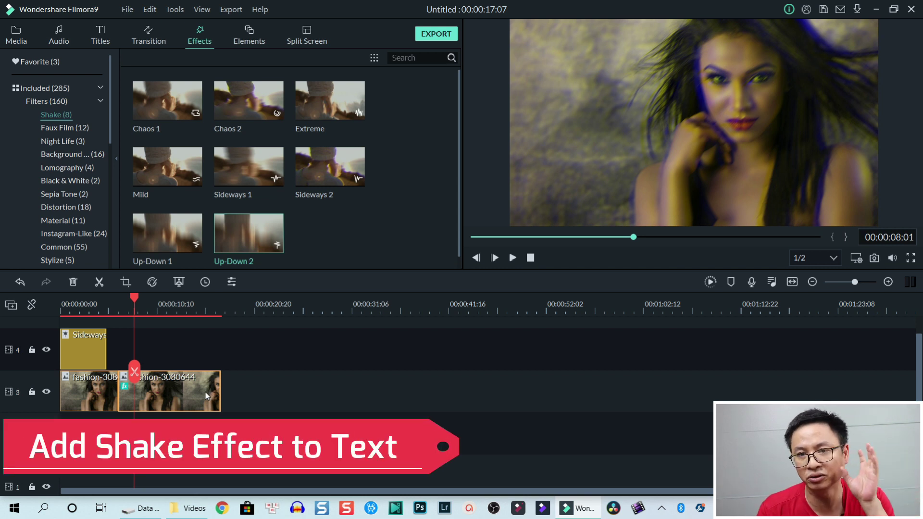
Add the Default Title to the start of an empty track 3.
click(196, 423)
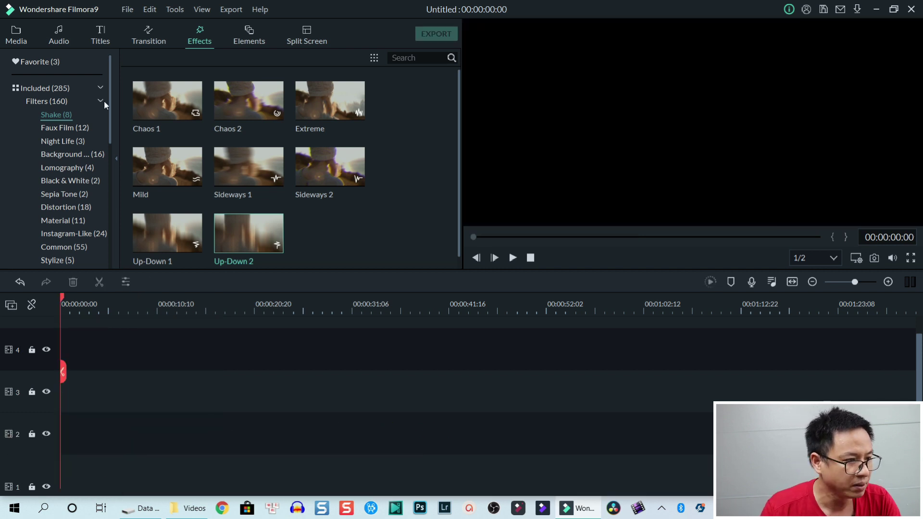
click(104, 43)
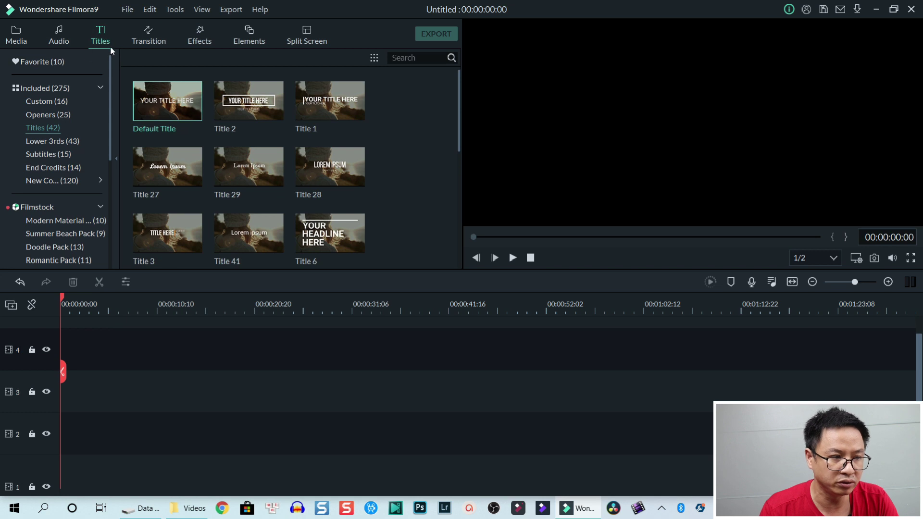
drag(145, 116, 65, 386)
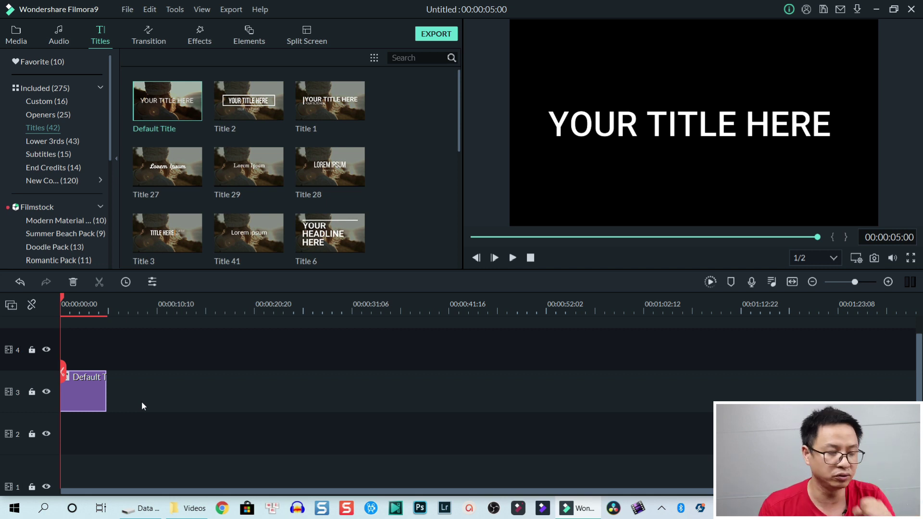
Change the Default Title's text to "Shake Effect" and accept the change.
double_click(84, 396)
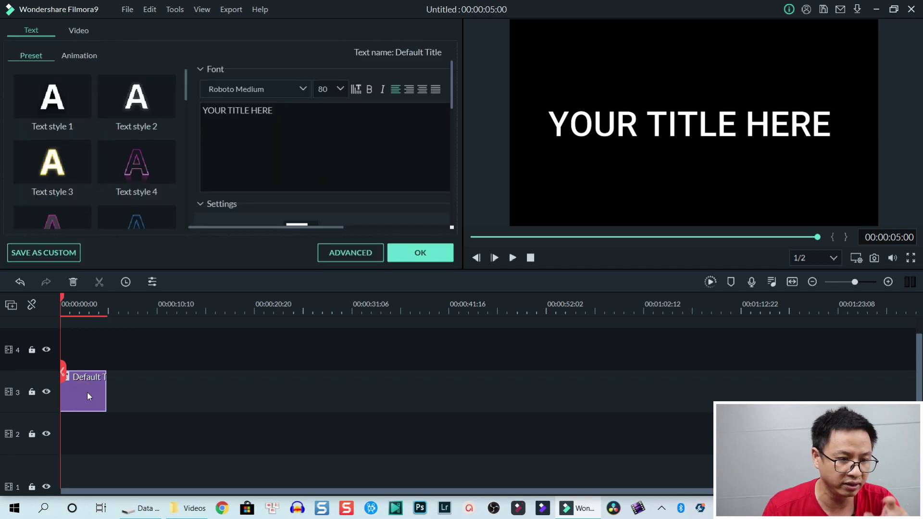
click(313, 135)
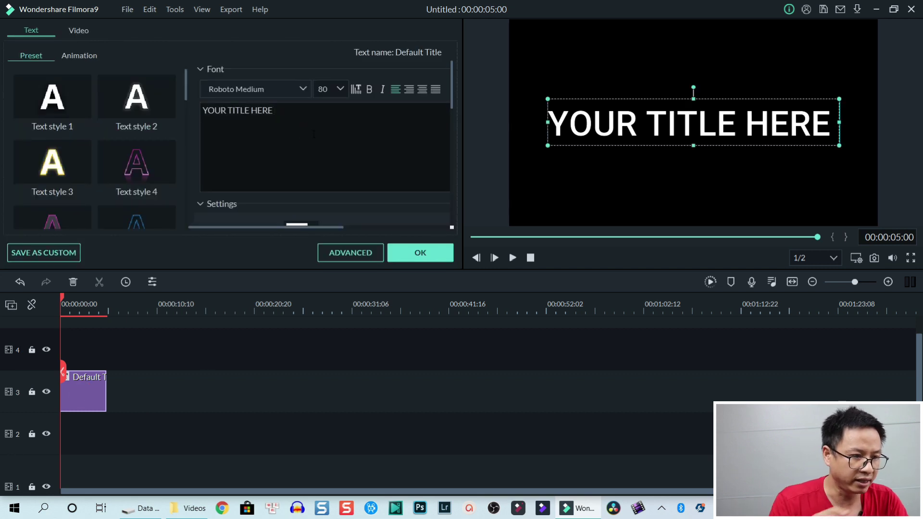
key(ctrl+a)
text(Sha)
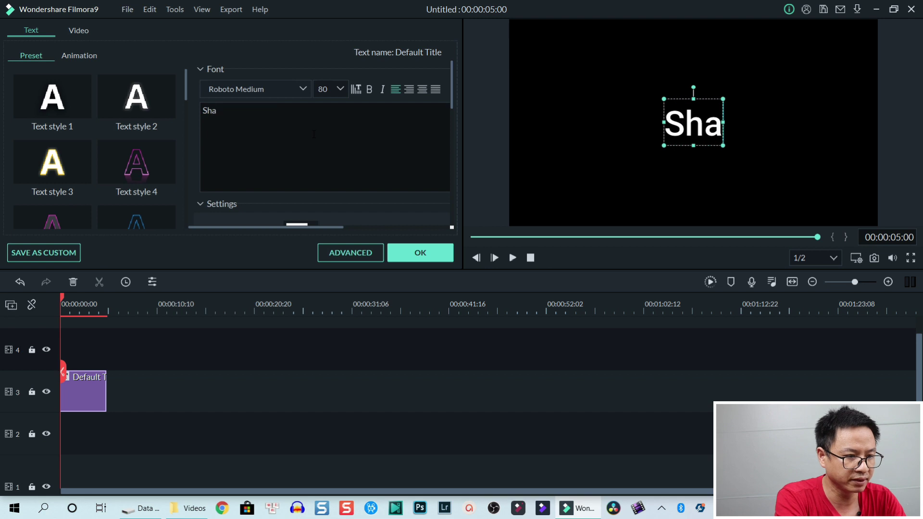
text(ke Effect)
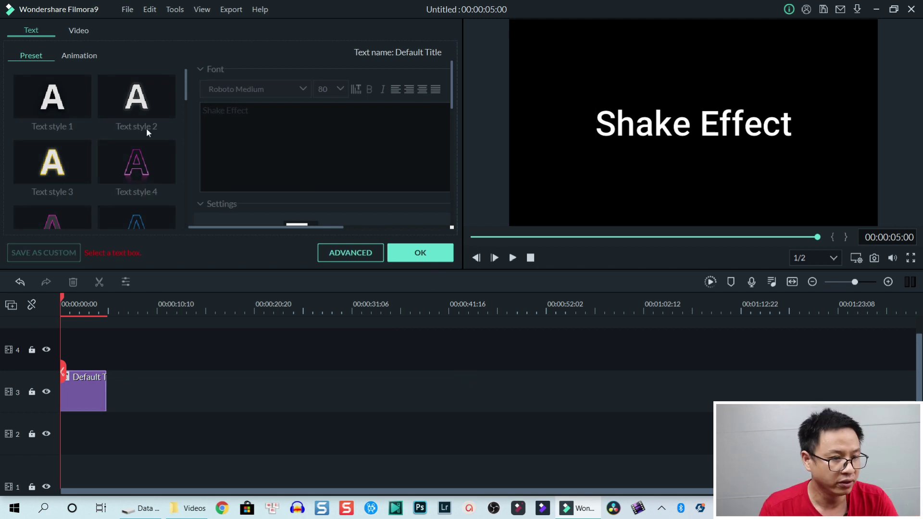
click(419, 252)
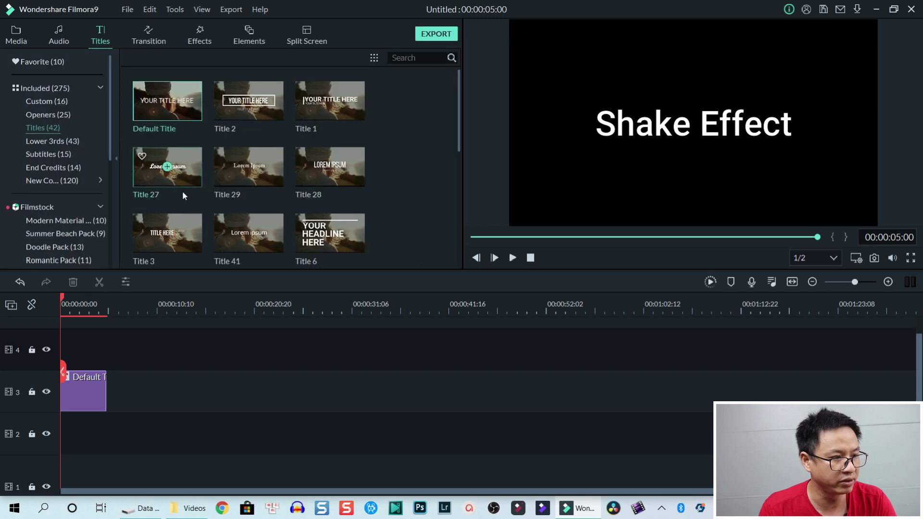
Take a snapshot of the previewed title and add the resulting image to track 3 after the title.
click(15, 37)
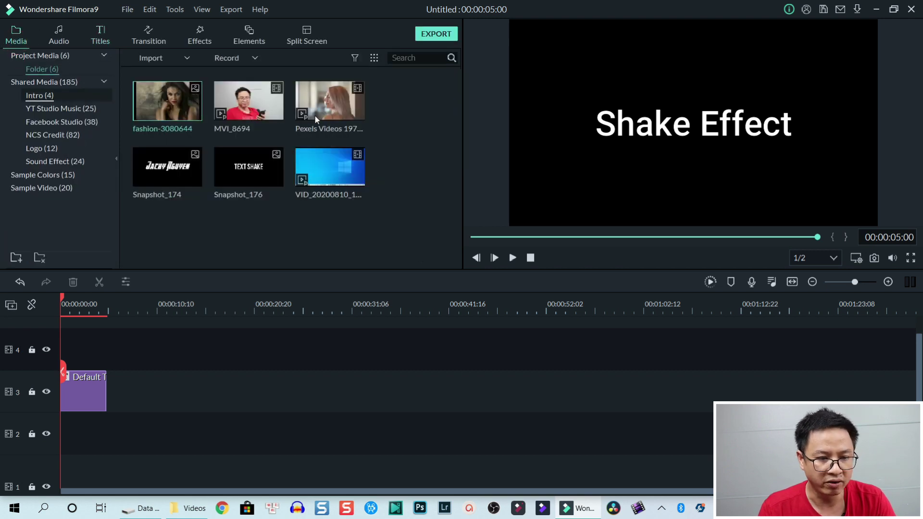
click(873, 261)
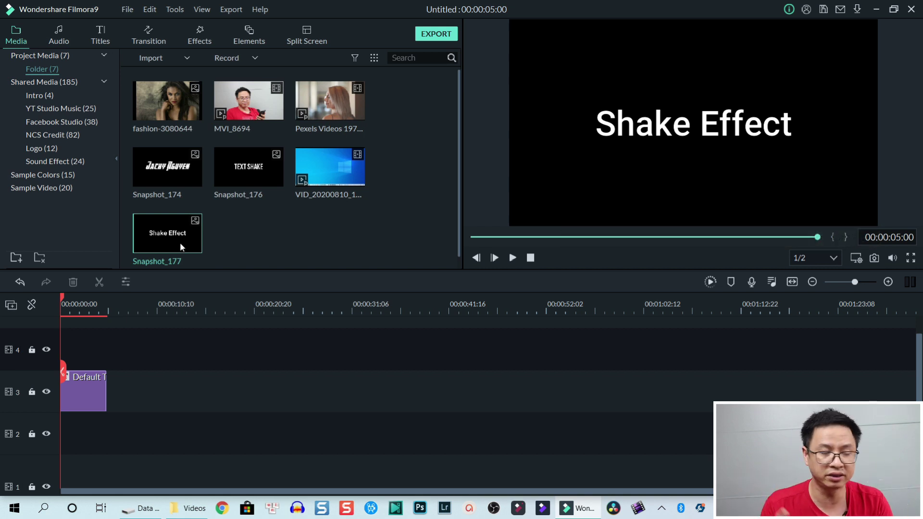
drag(200, 247, 88, 397)
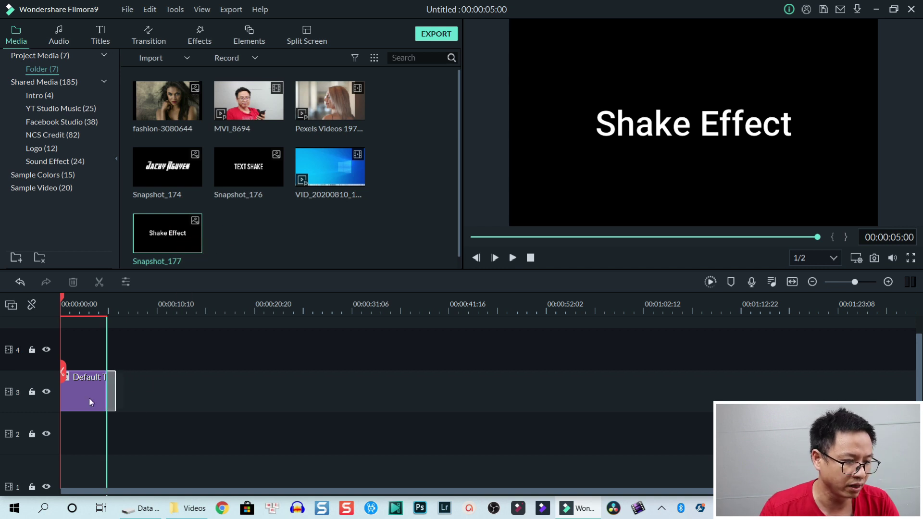
Delete the Default Title from track 3, extend the snapshot clip's start back to the timeline's beginning, and preview it.
click(89, 398)
key(Delete)
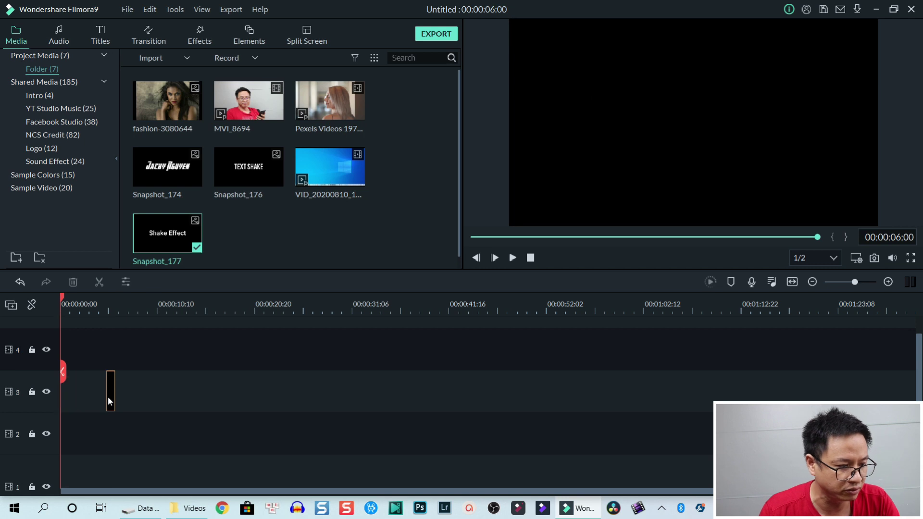
click(108, 396)
drag(60, 394, 62, 394)
key(space)
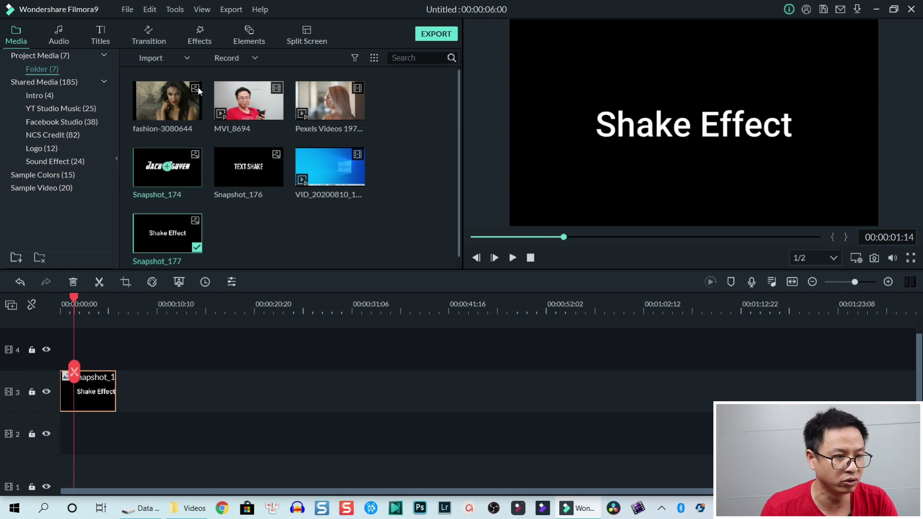
Apply the Up-Down 2 shake effect to the "Shake Effect" snapshot clip on track 3 and preview it.
click(200, 41)
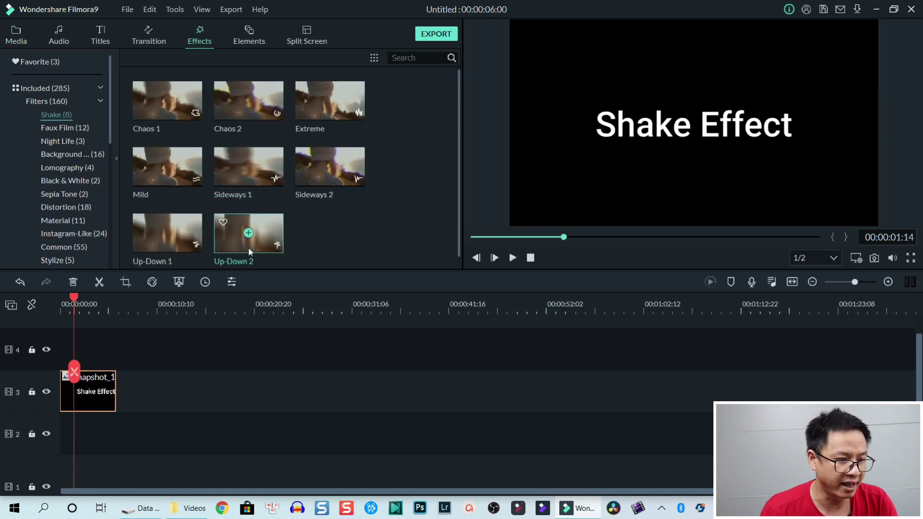
drag(229, 261, 90, 391)
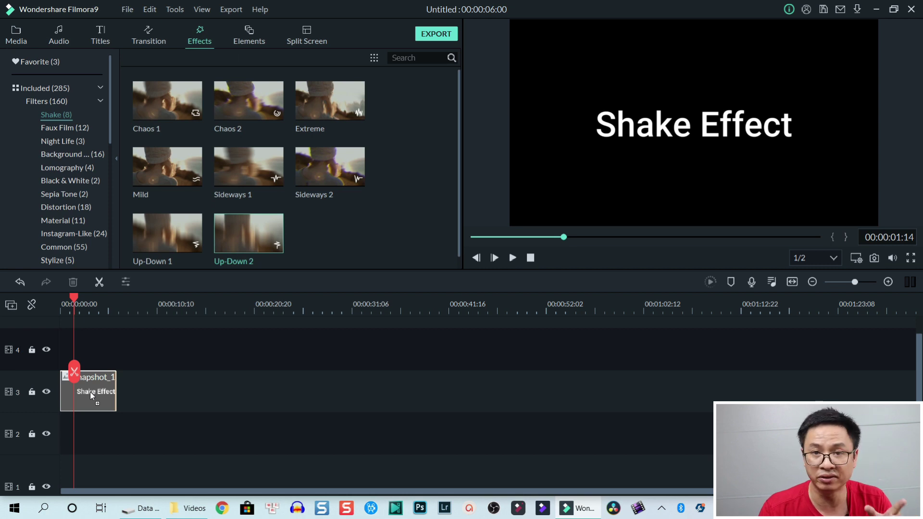
drag(90, 391, 90, 391)
key(space)
key(space)
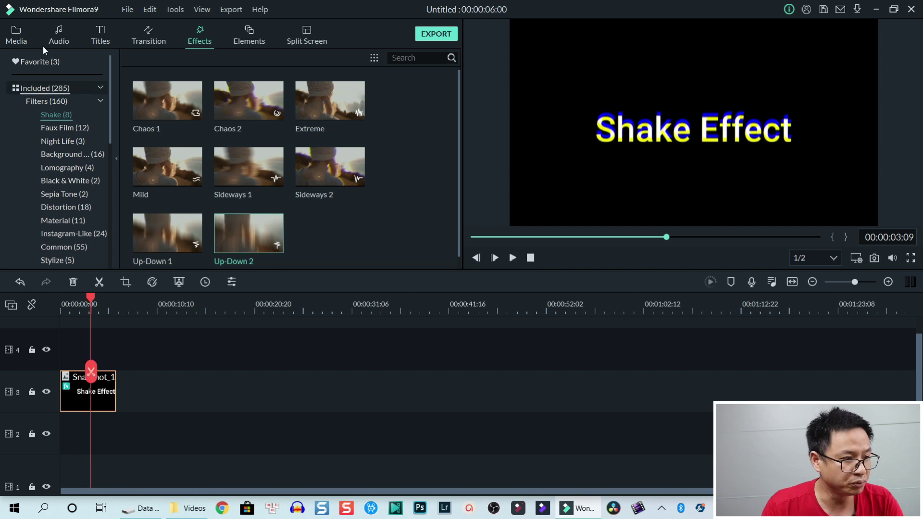
Place the MVI_8694 video at the start of track 2 beneath the snapshot clip and preview from the beginning.
click(17, 30)
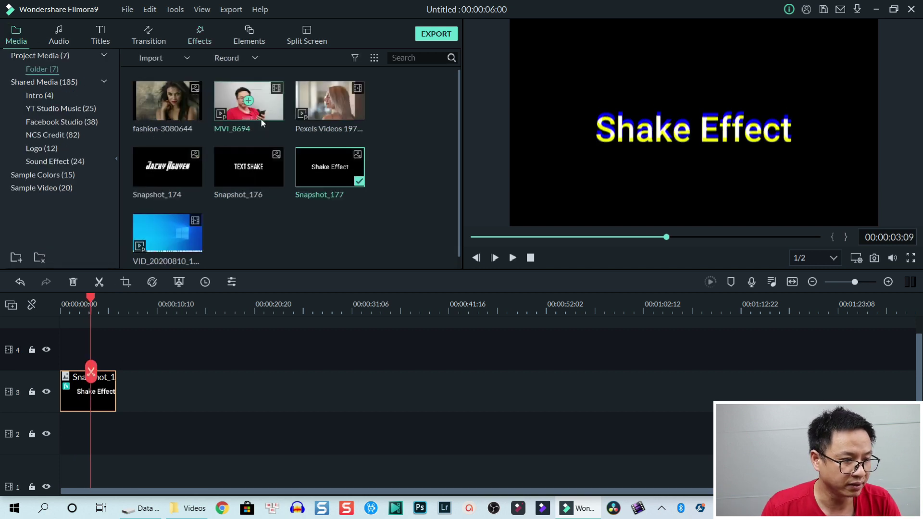
drag(262, 116, 131, 463)
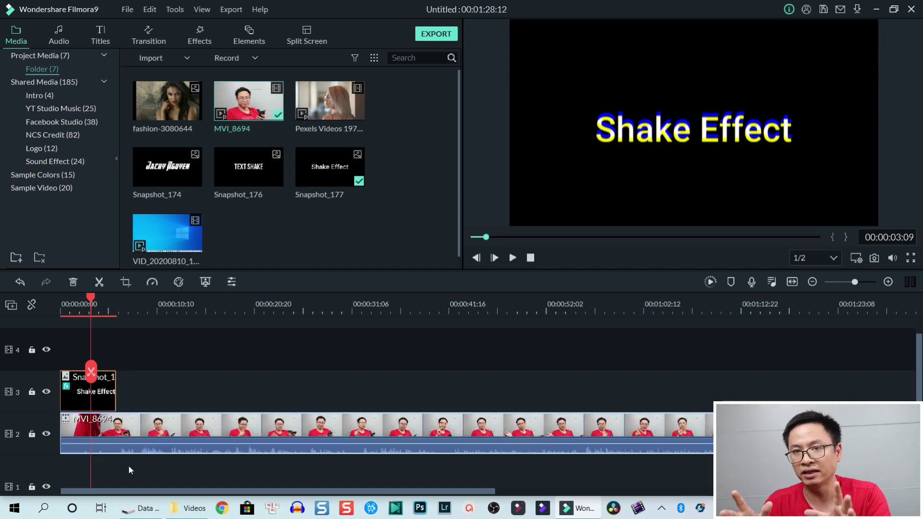
click(64, 302)
key(space)
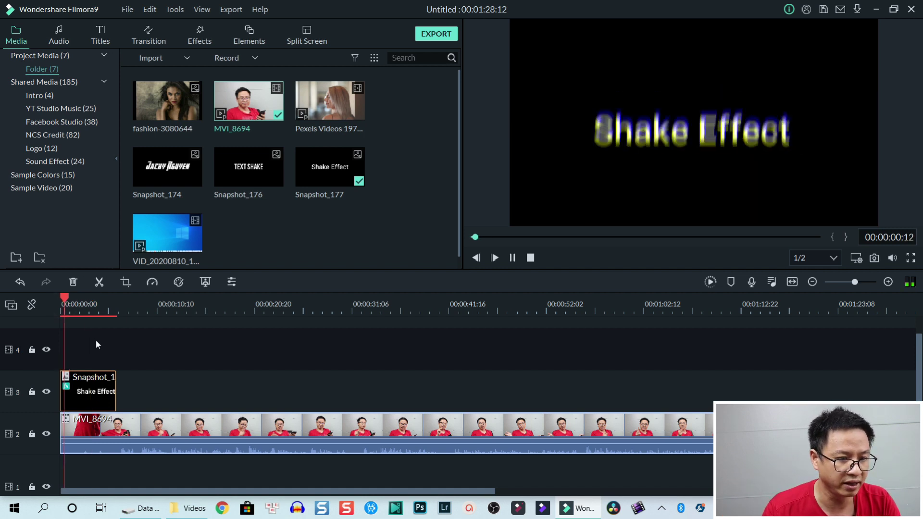
key(space)
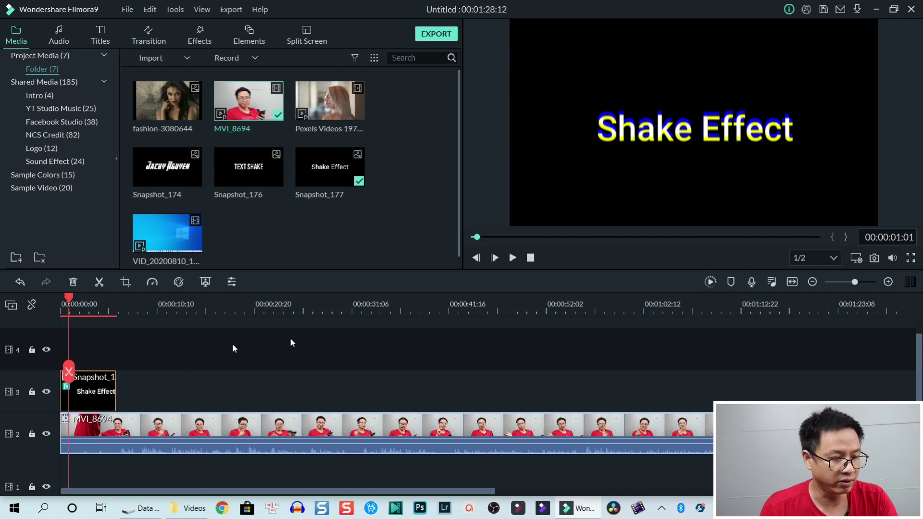
Set the snapshot clip's blending mode to Screen after trying Multiply, and preview the shaking text over the video.
double_click(82, 394)
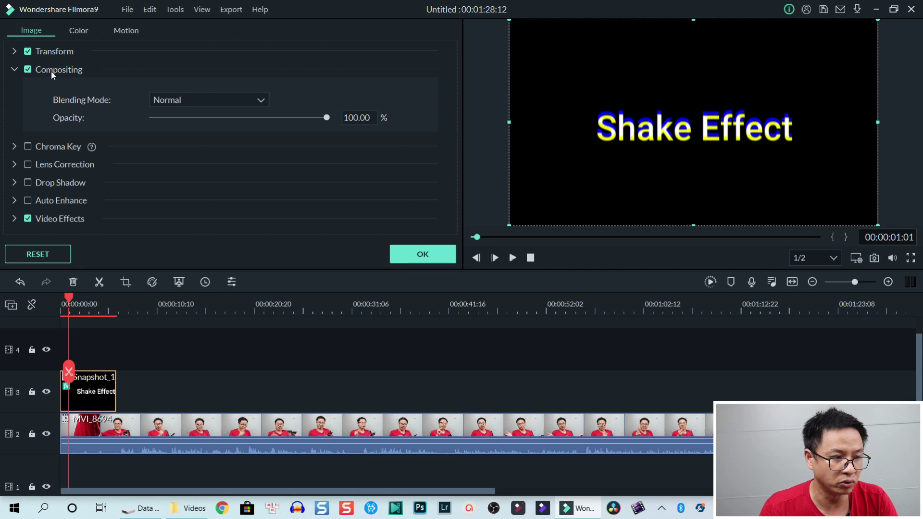
click(211, 99)
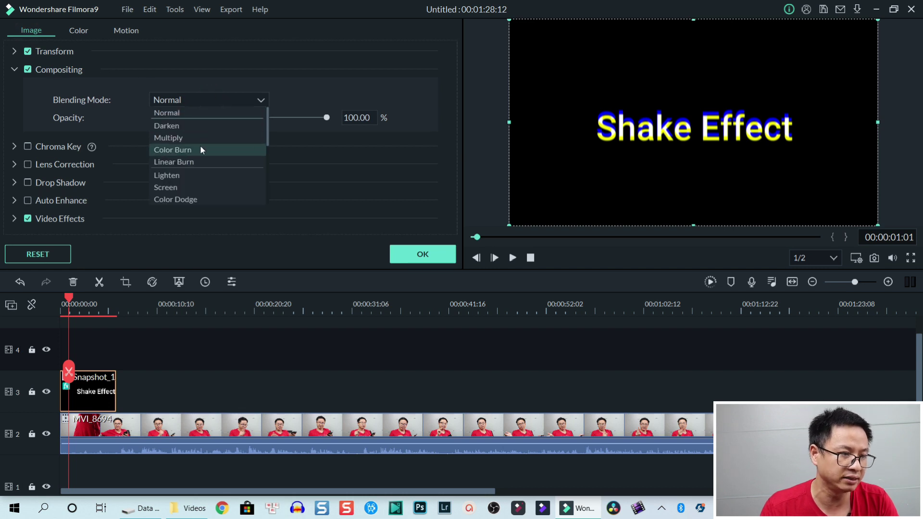
click(187, 138)
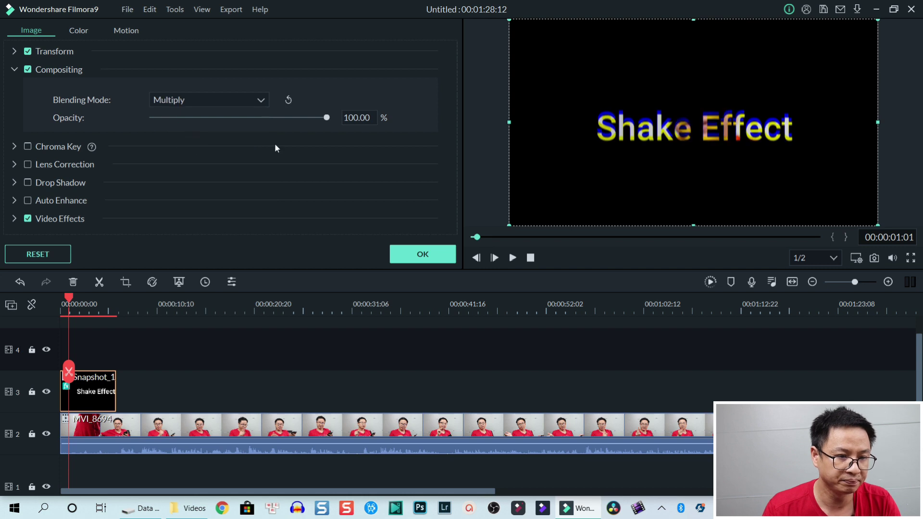
click(201, 100)
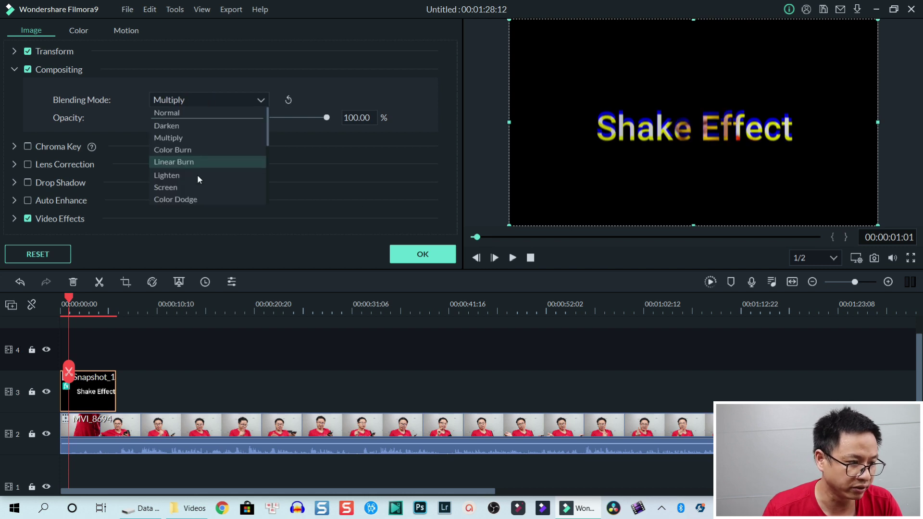
click(188, 191)
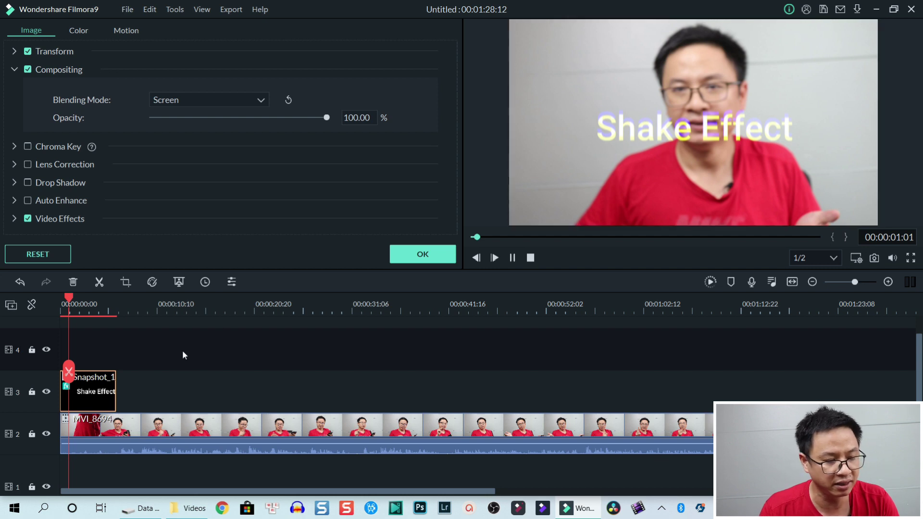
key(space)
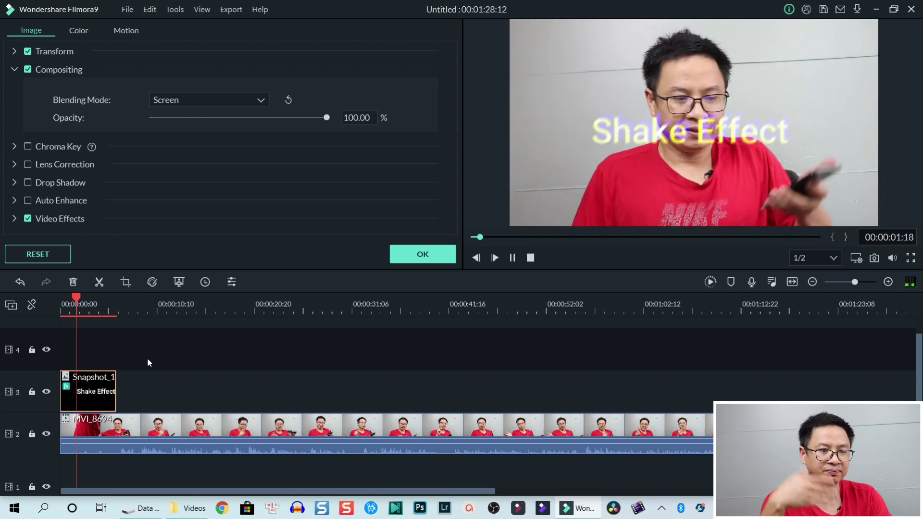